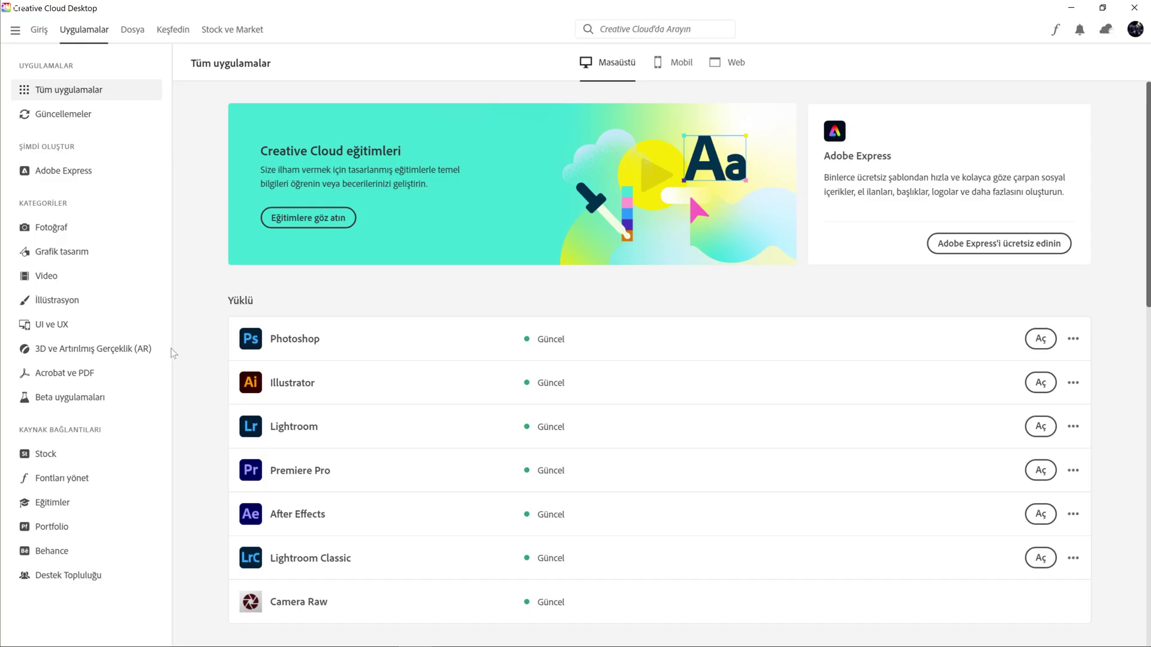
- Show the Creative Cloud apps list, with Photoshop and the other apps up to date
left_click(98, 400)
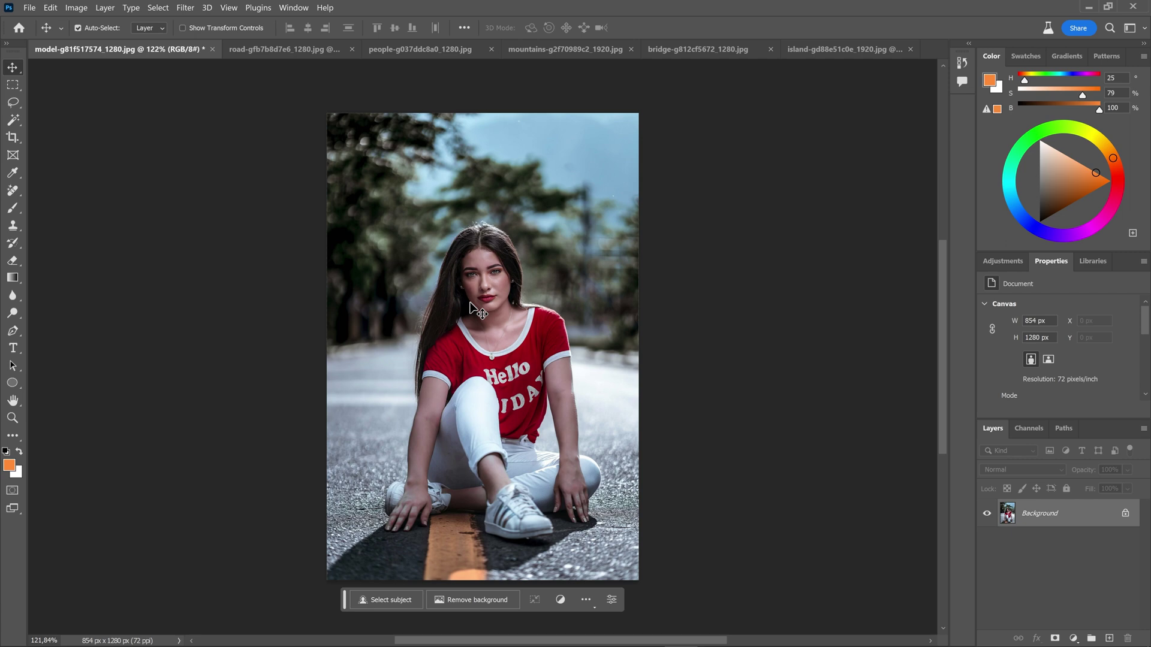
- Select the woman on the road as the subject in model-g81f517574_1280.jpg
left_click(391, 600)
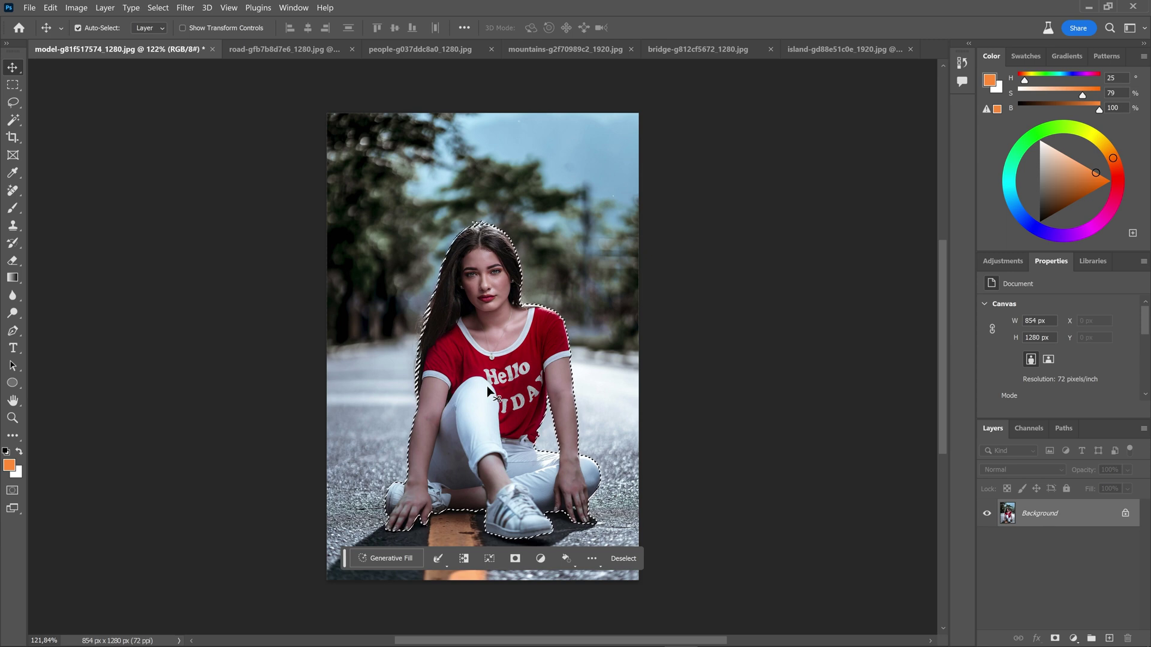
- Invert the subject selection and generate a 'street in the night light' background
left_click(464, 559)
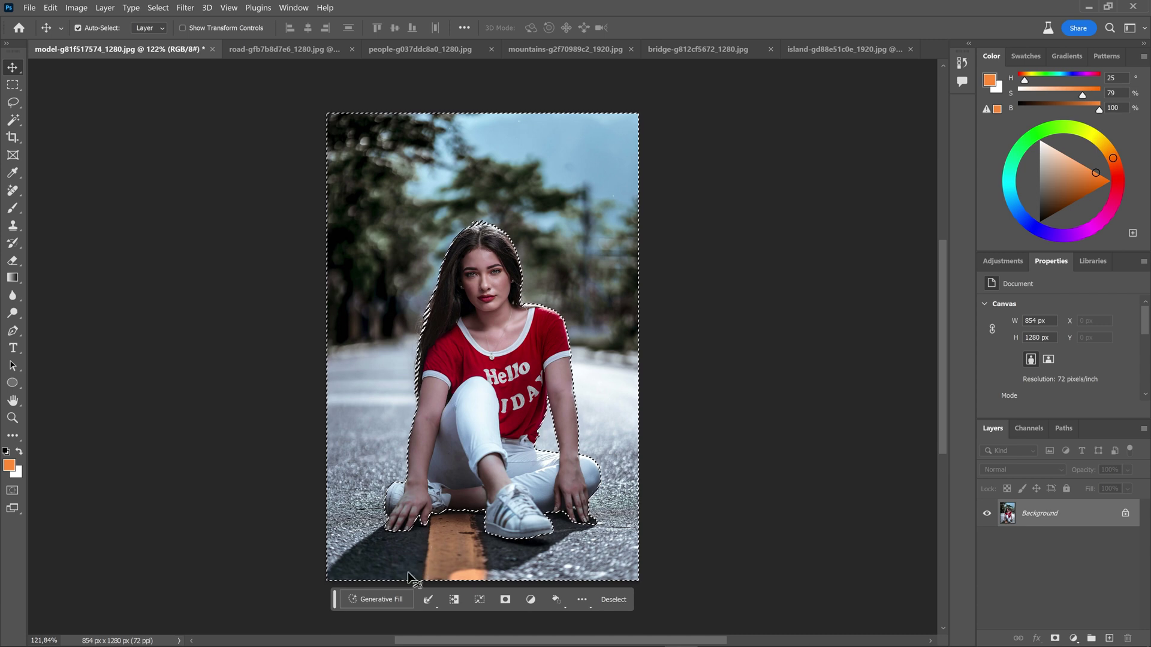
left_click(381, 600)
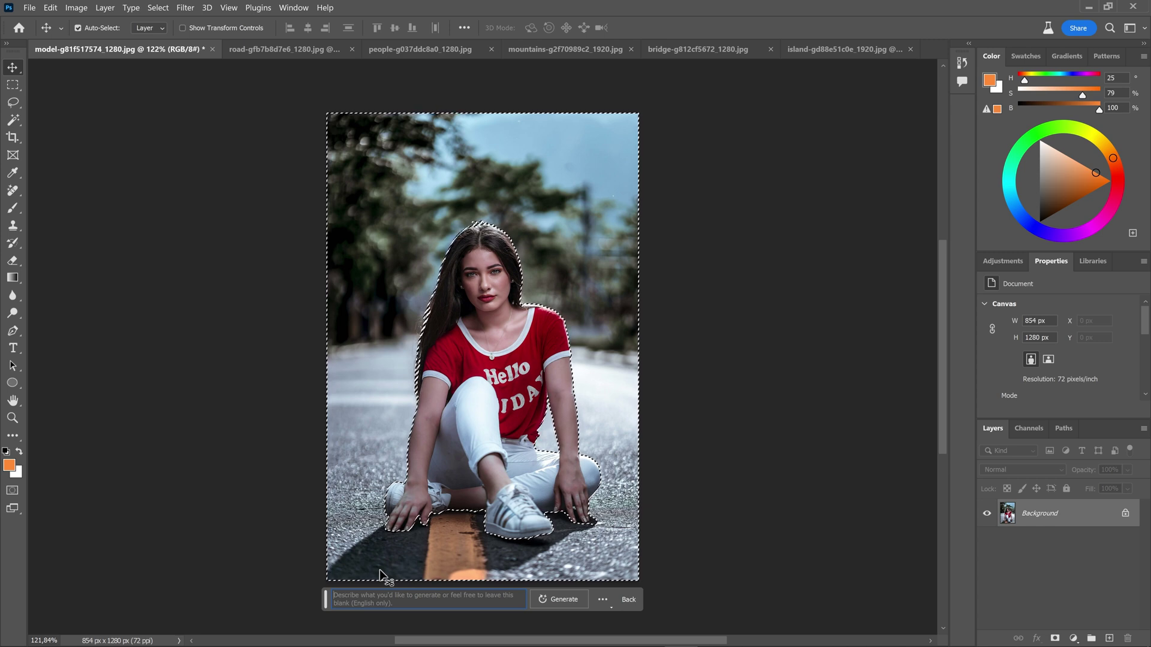
type("stre")
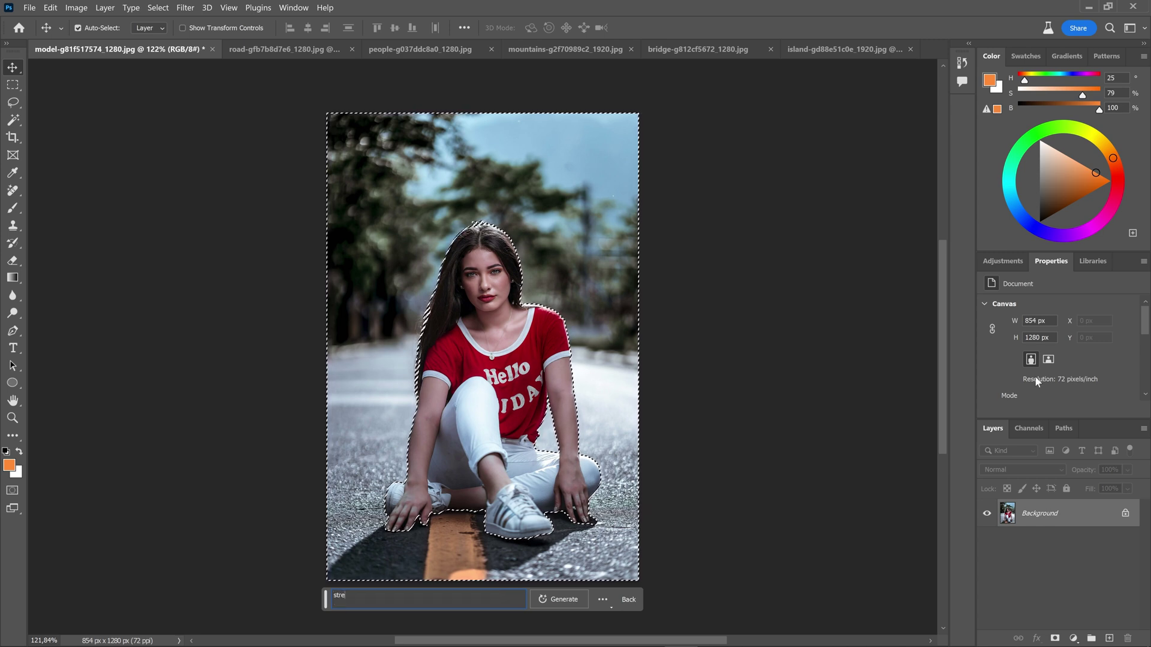
type("et i")
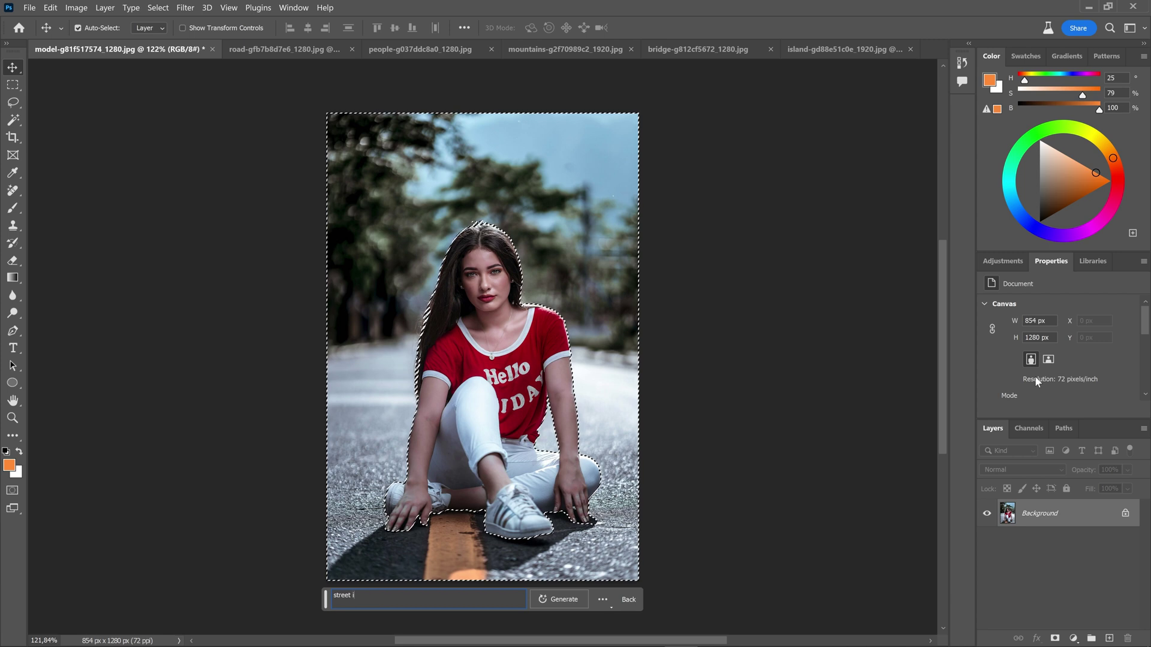
type("n the night light")
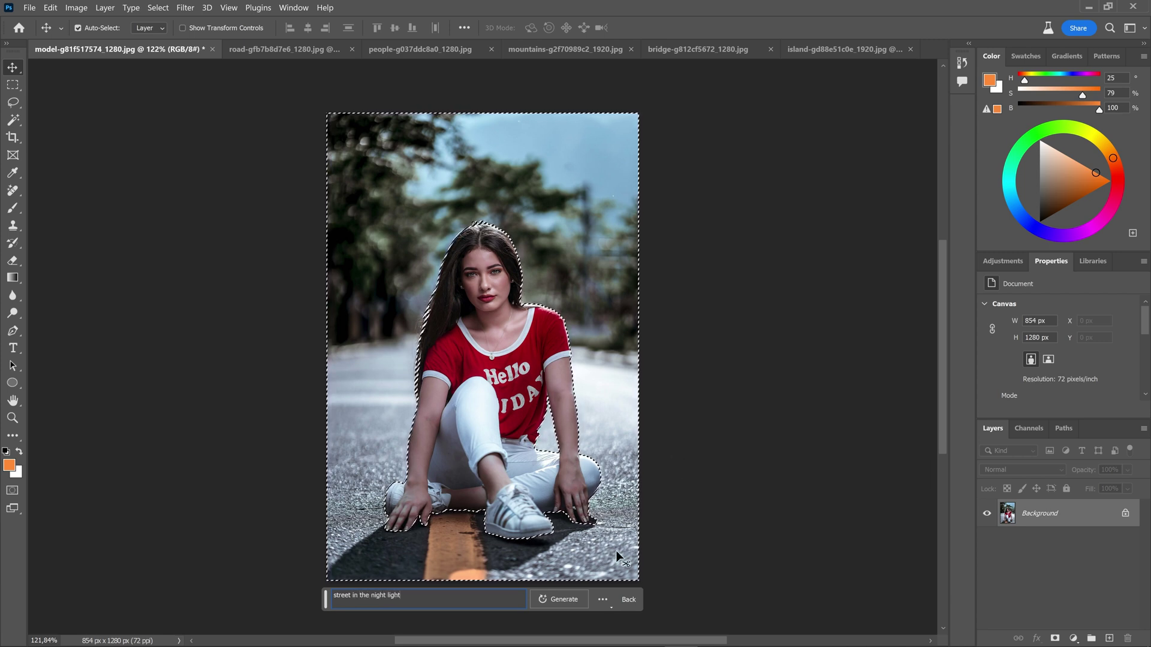
left_click(570, 600)
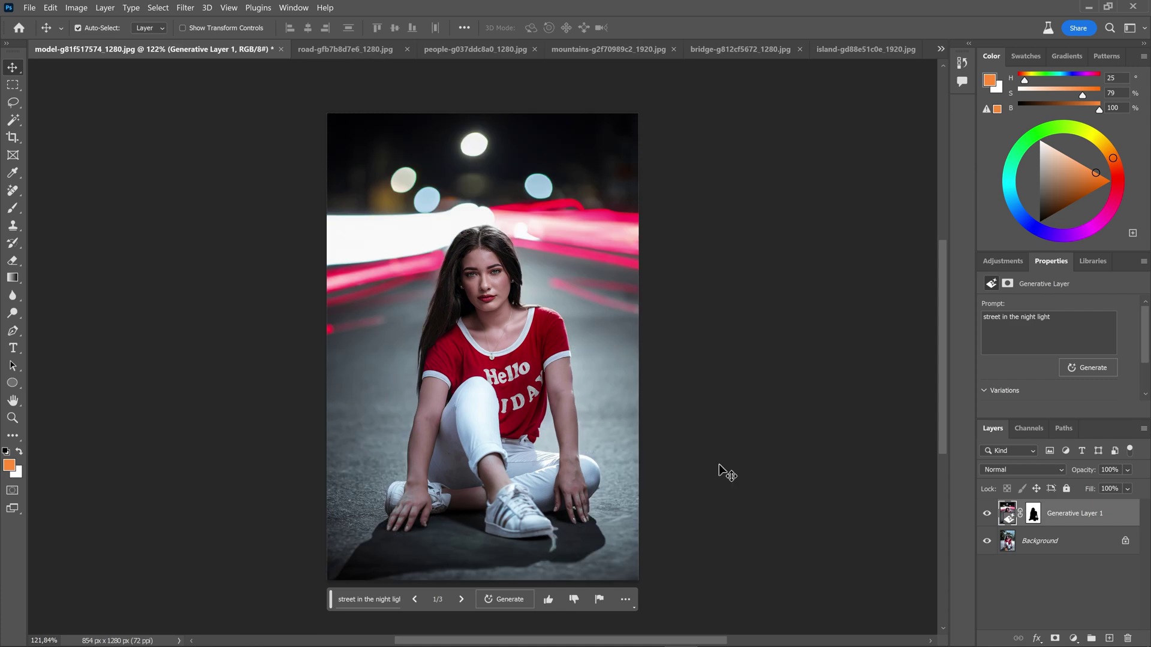
- Keep the third night-street variation, toggling its layer visibility to compare with the original
left_click(462, 600)
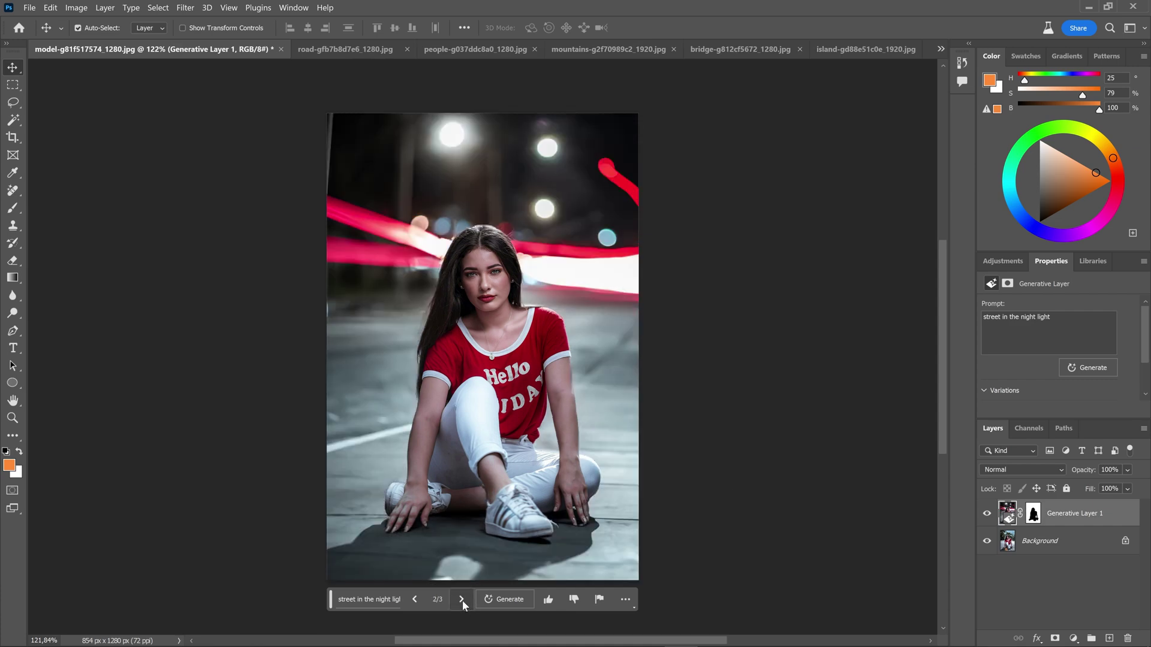
left_click(461, 599)
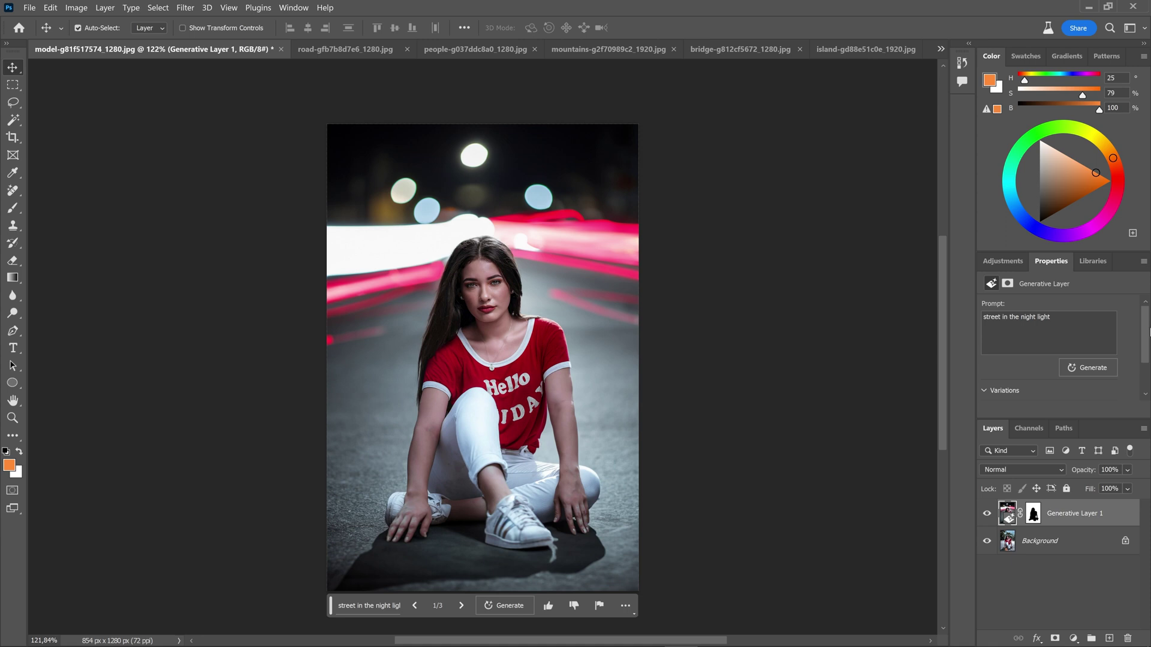
left_click_drag(1146, 334, 1146, 361)
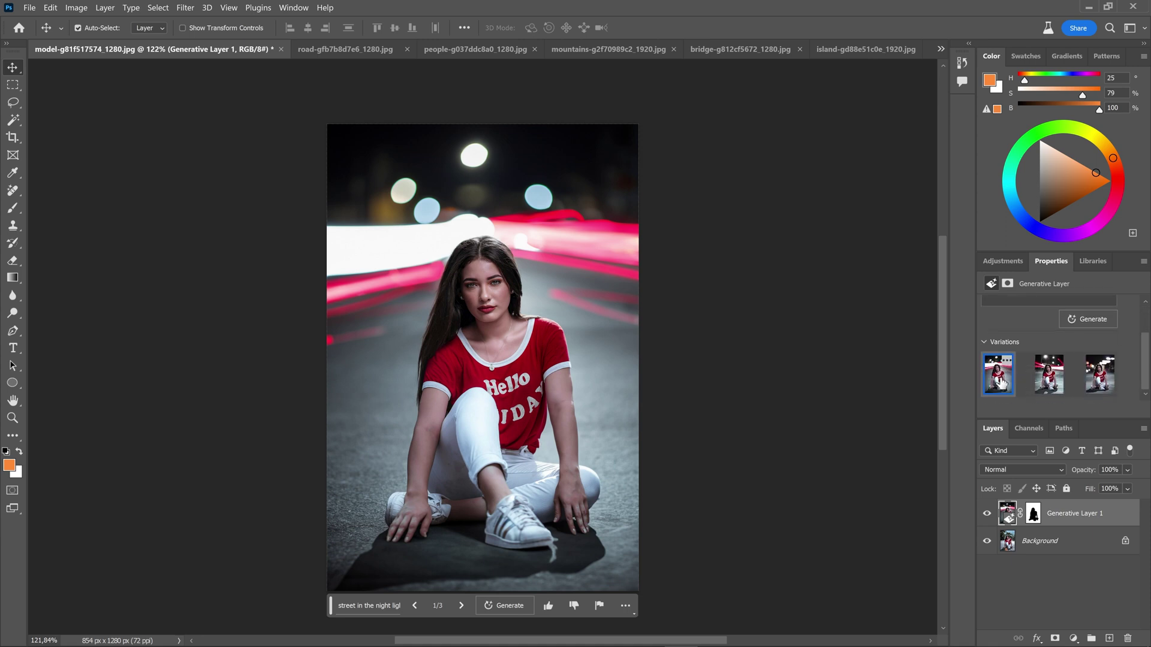
left_click(1049, 374)
left_click(1100, 375)
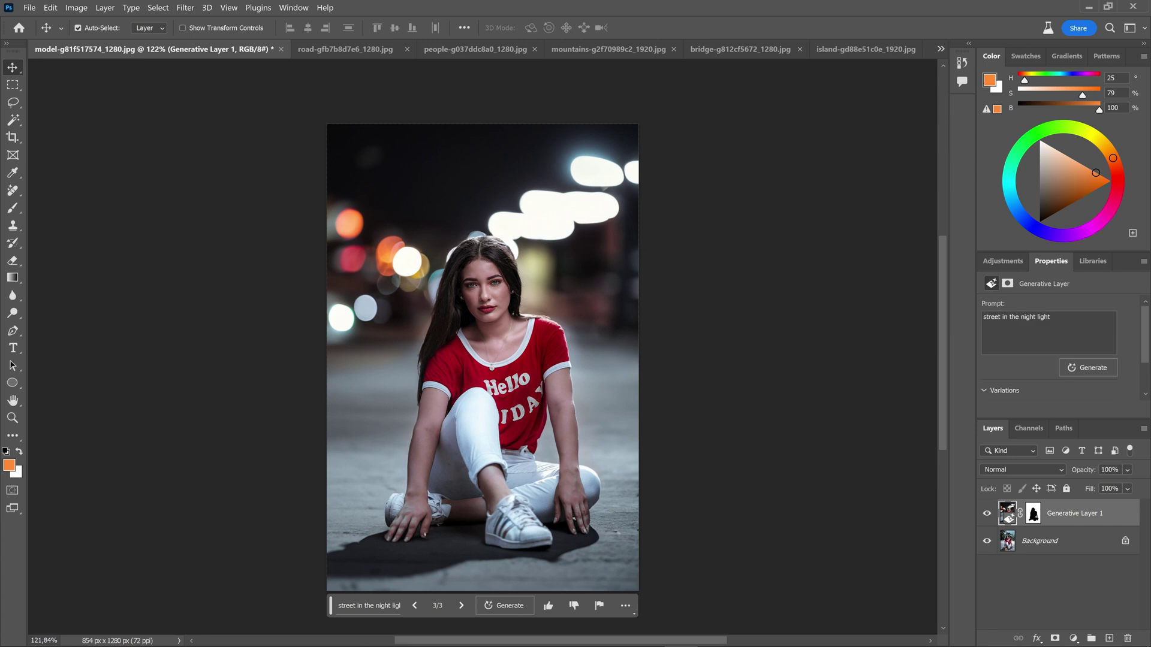
left_click(986, 513)
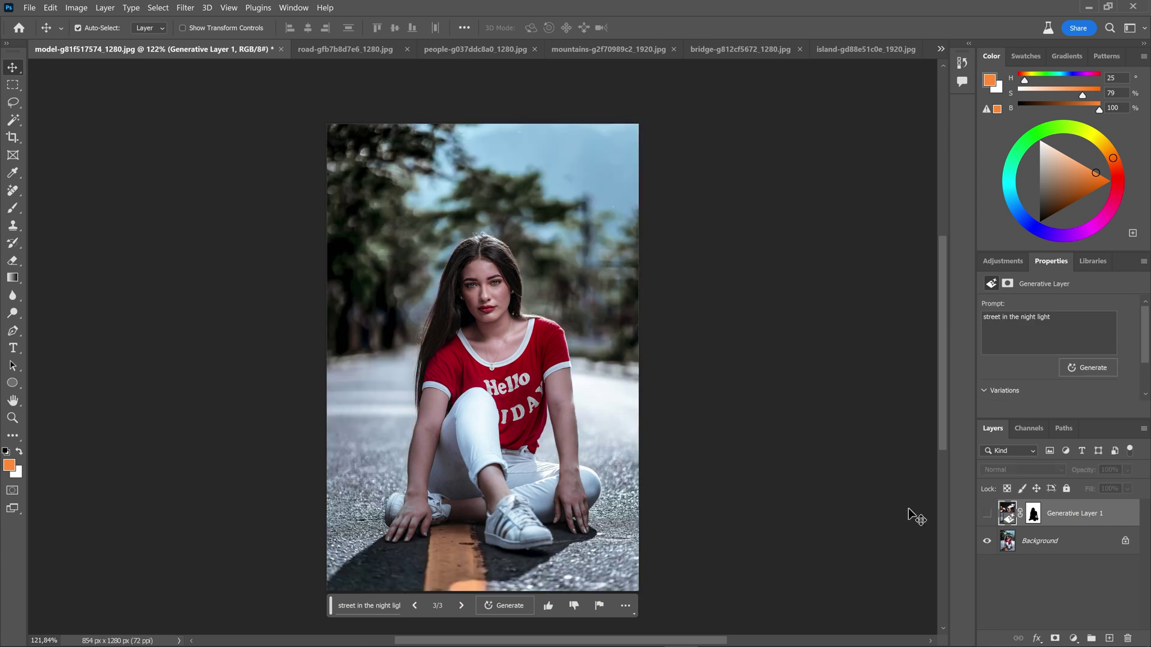
left_click(986, 513)
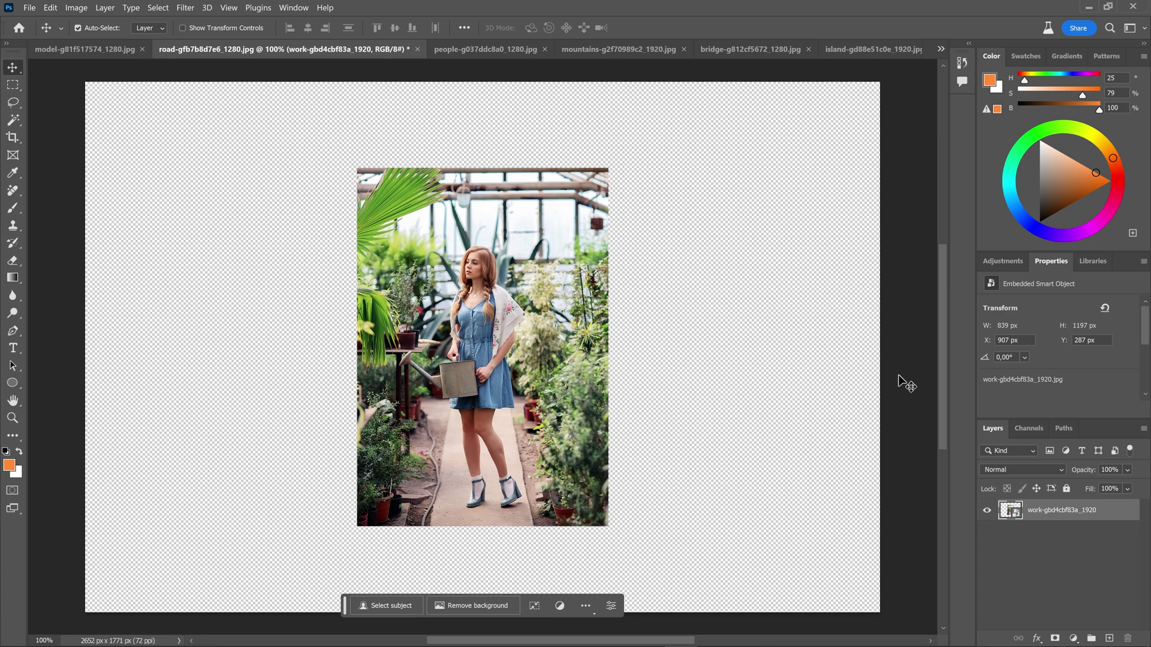
right_click(1012, 515)
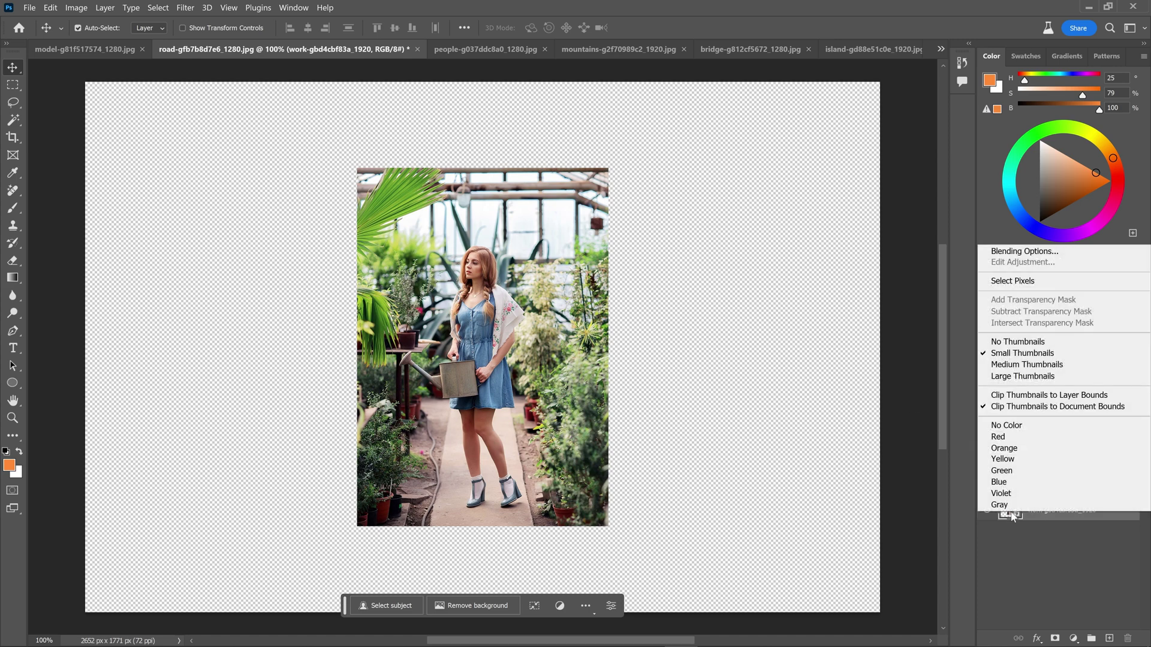
left_click(1026, 288)
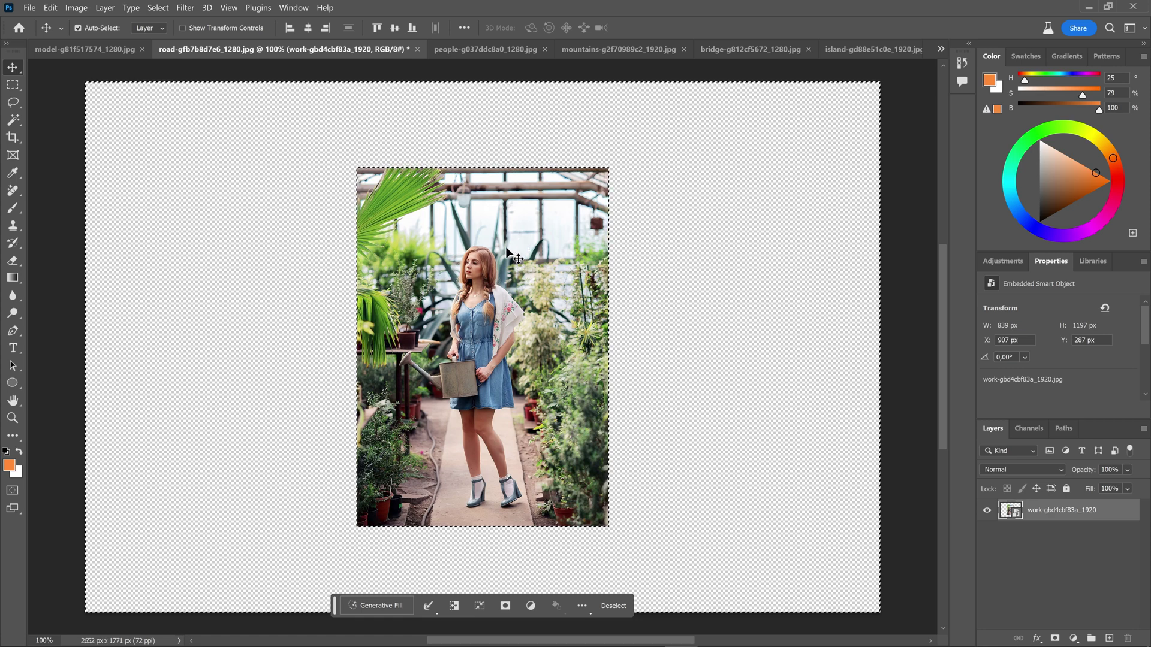
left_click(389, 605)
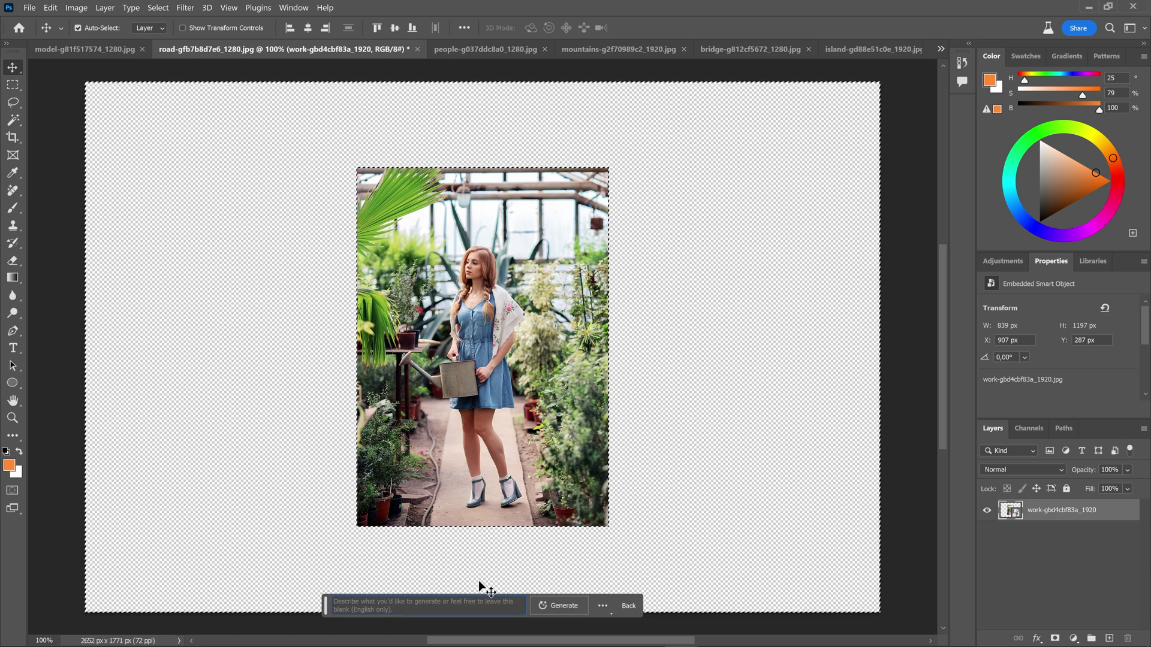
left_click(560, 607)
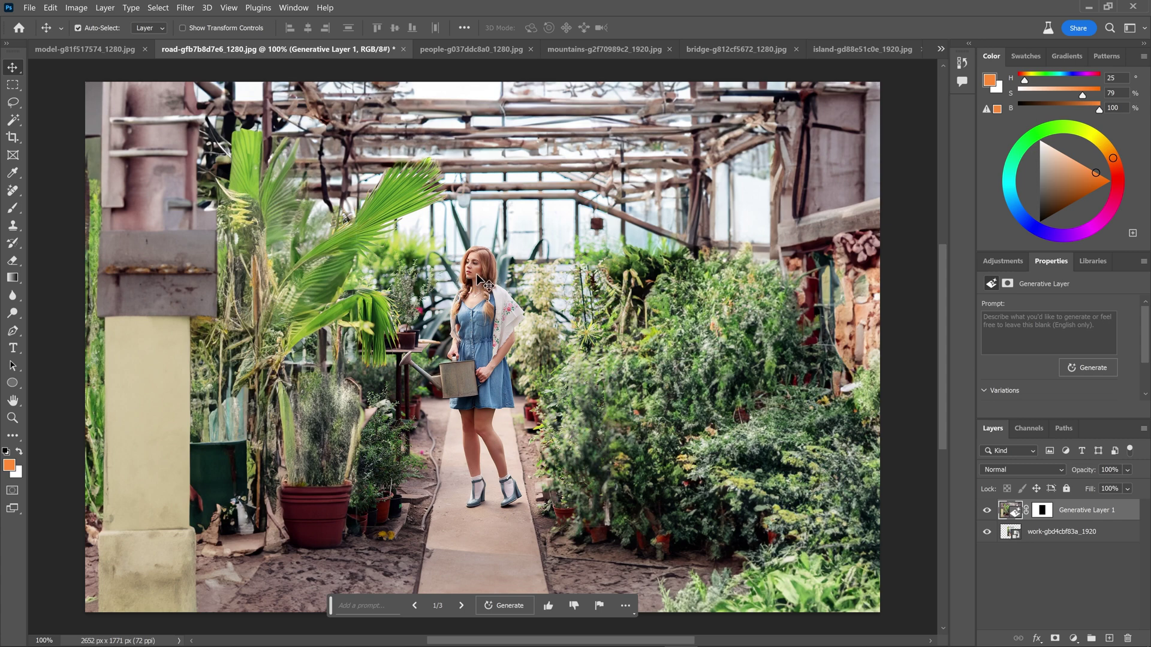
left_click(461, 606)
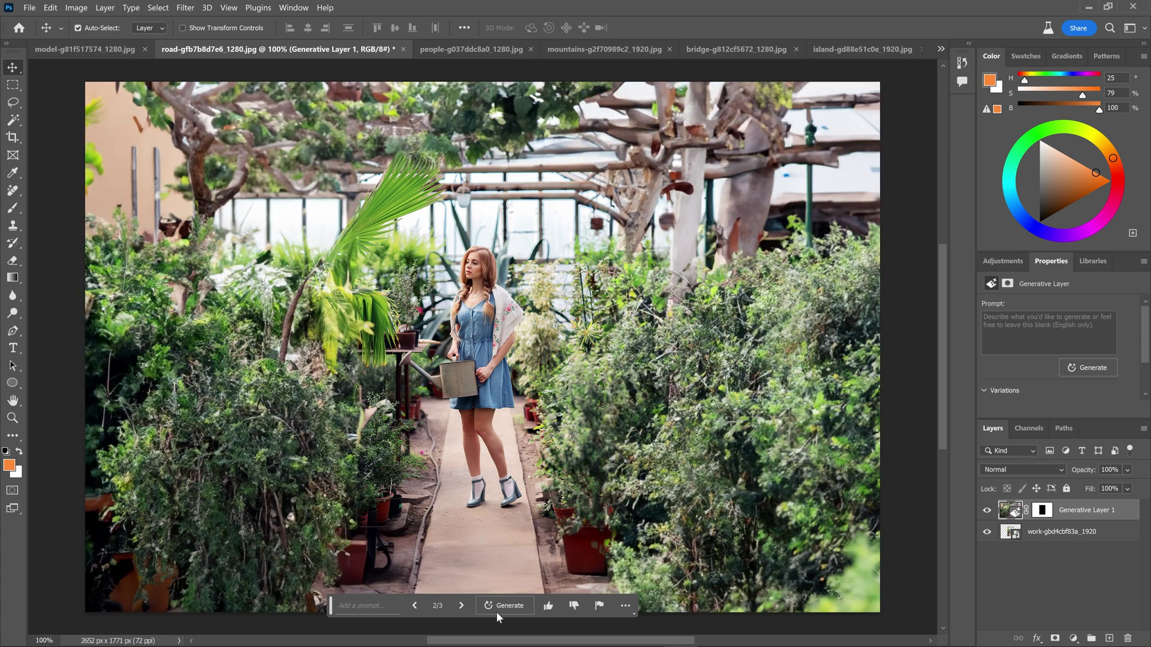
left_click(462, 607)
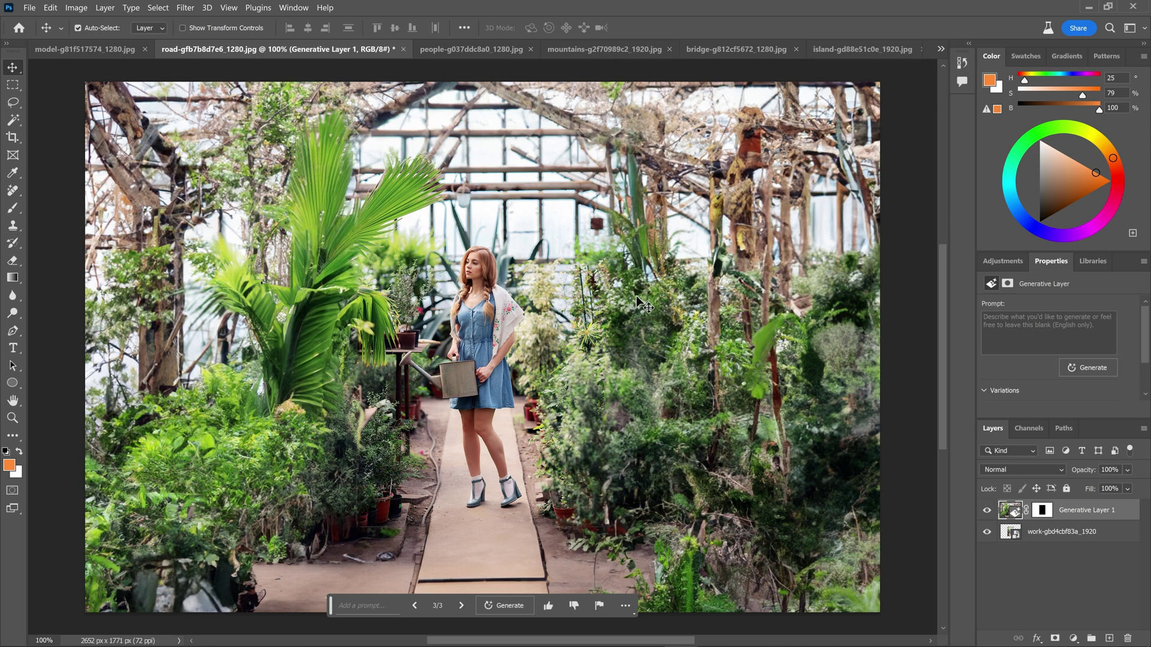
left_click_drag(1019, 508, 1127, 638)
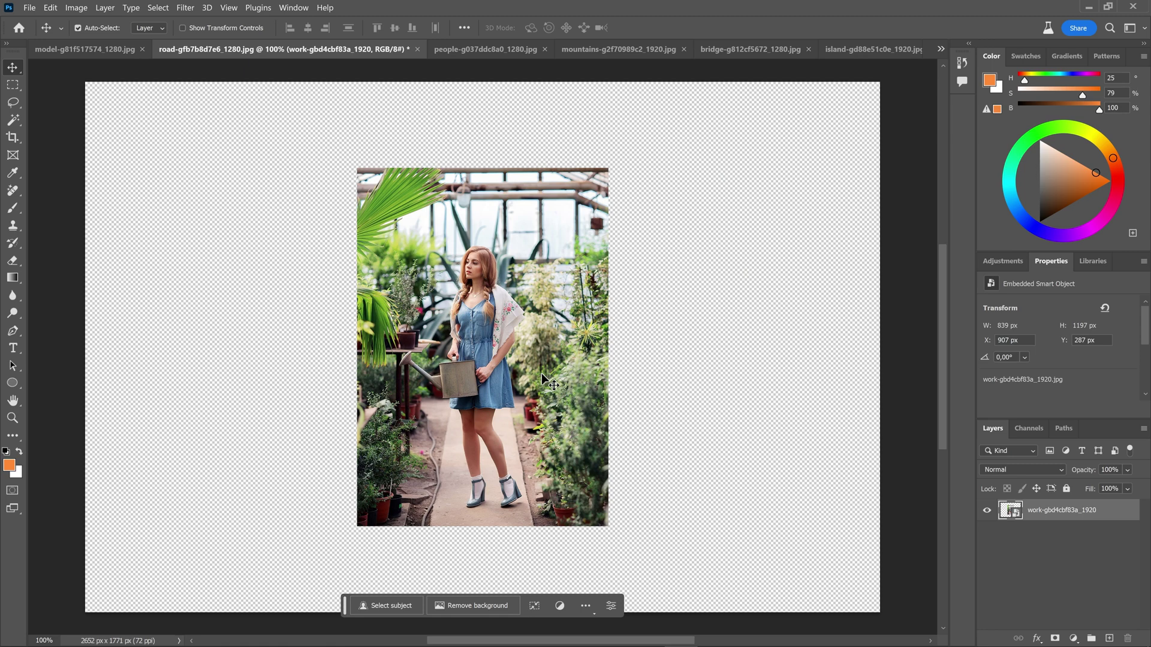
- Undo the deletion to bring back the generated greenhouse layer
key("ctrl+z")
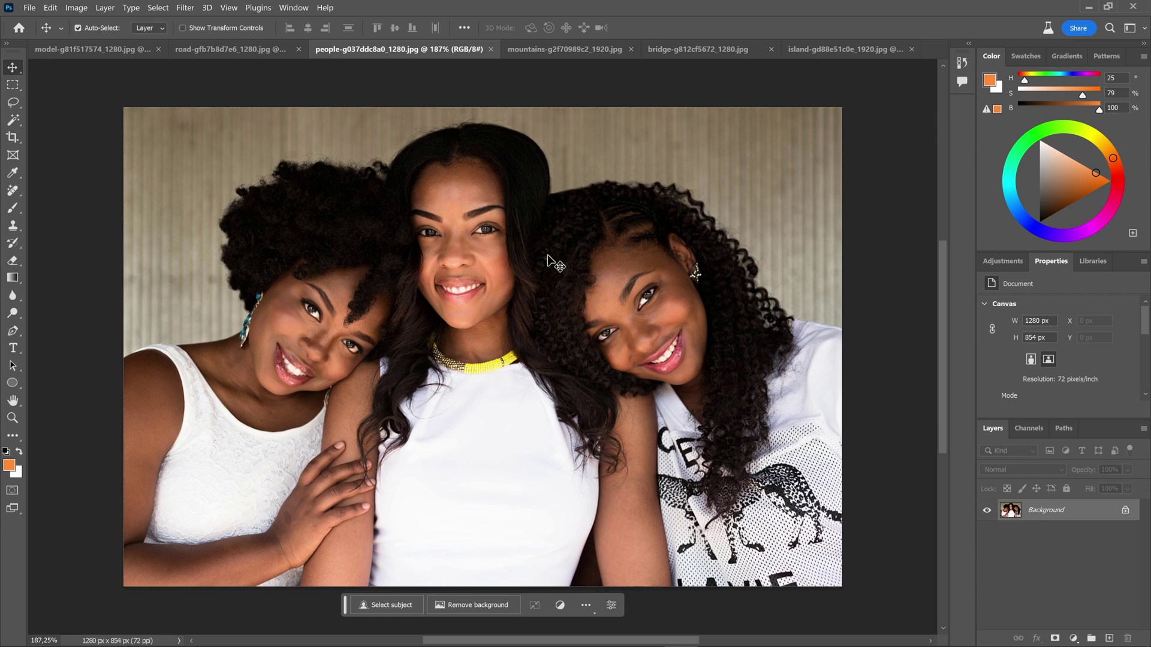
- Lasso the leftmost woman and preview her removal with Content-Aware Fill
left_click(13, 102)
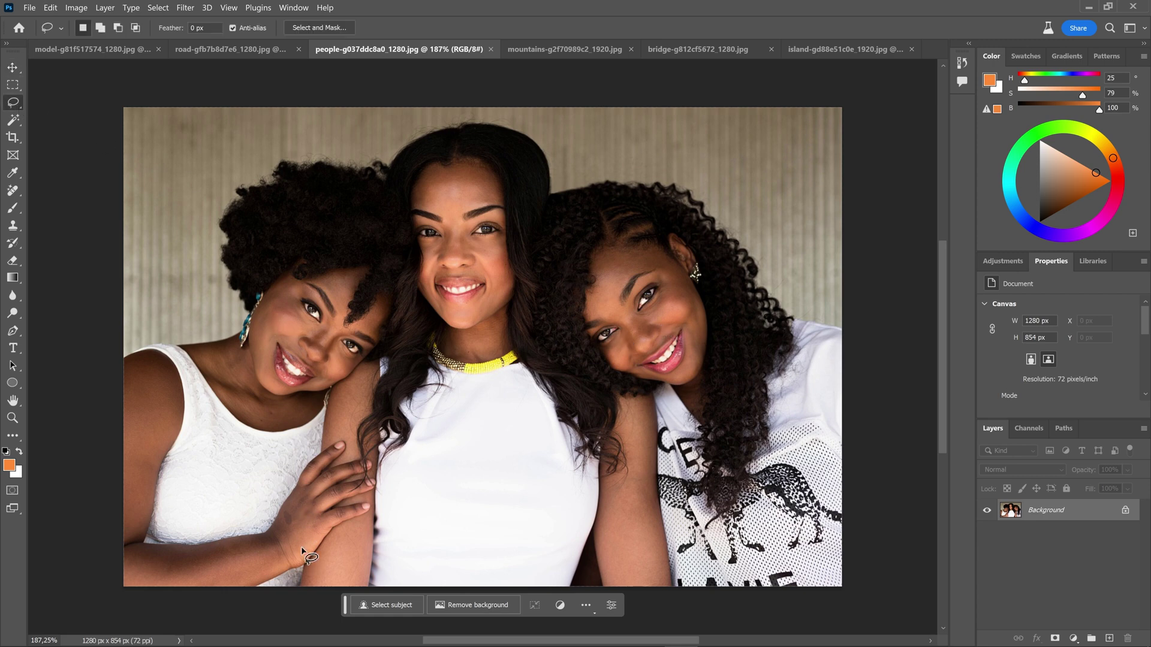
mouse_move(321, 585)
left_mouse_down()
mouse_move(371, 385)
mouse_move(338, 557)
left_mouse_up()
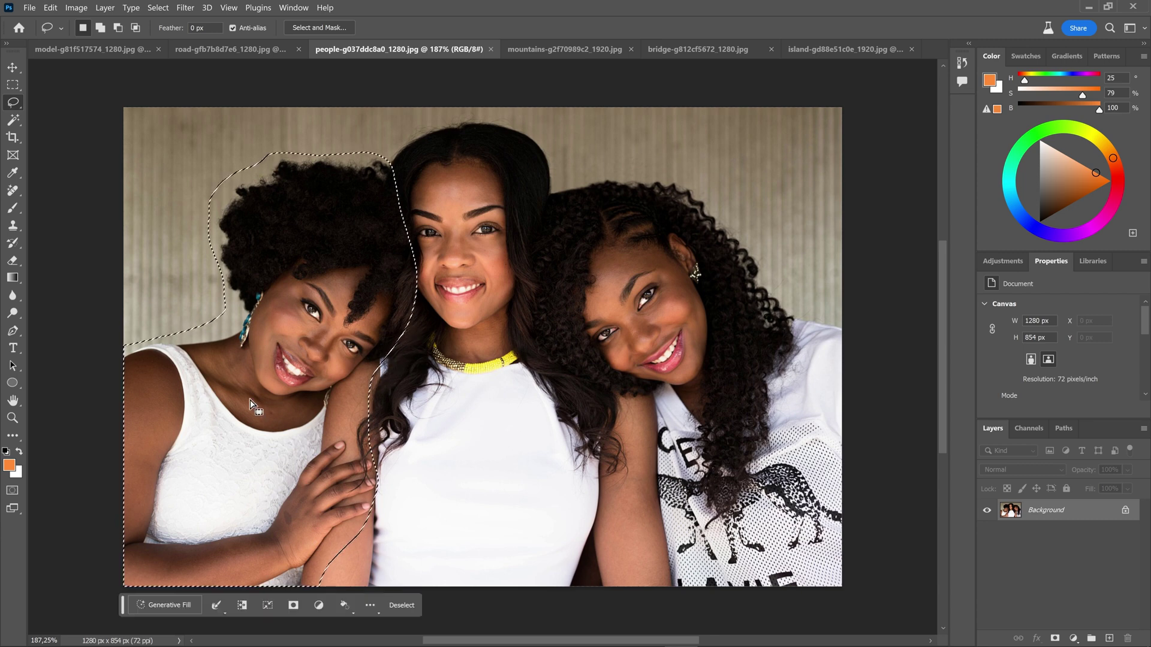
right_click(223, 314)
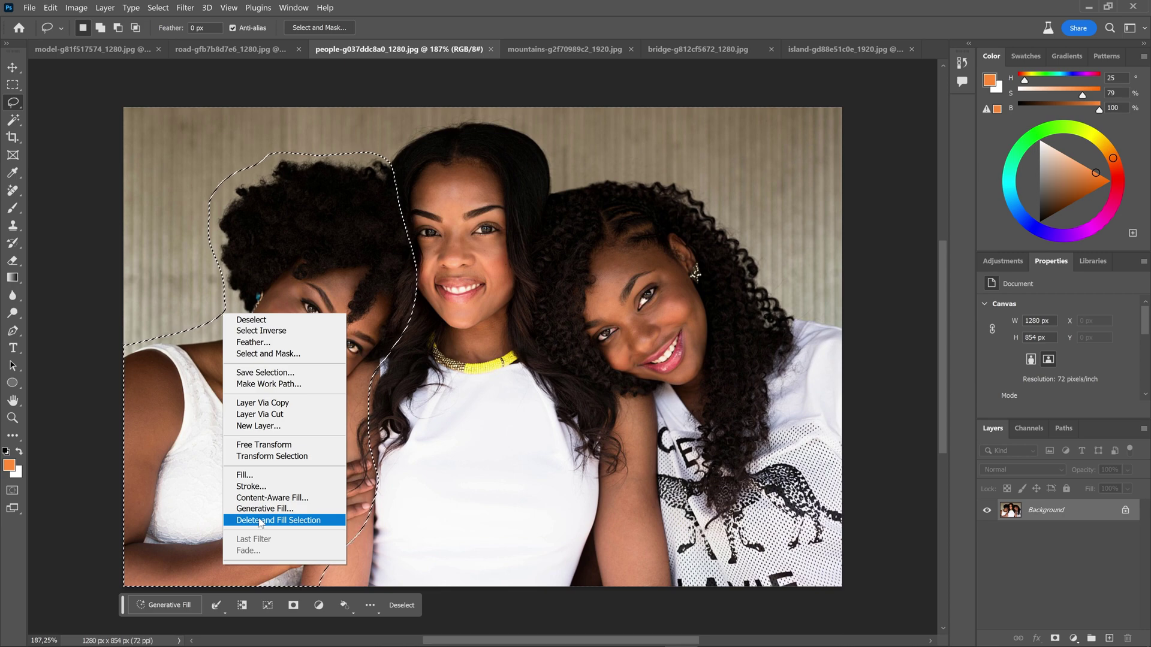
left_click(273, 498)
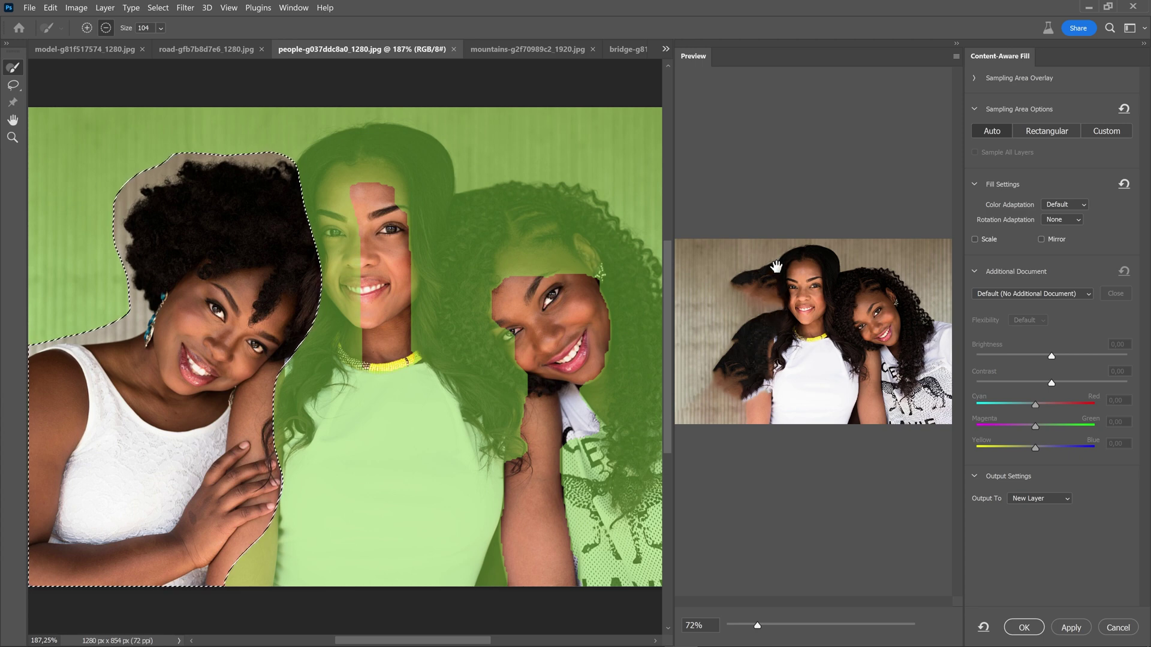
key("Escape")
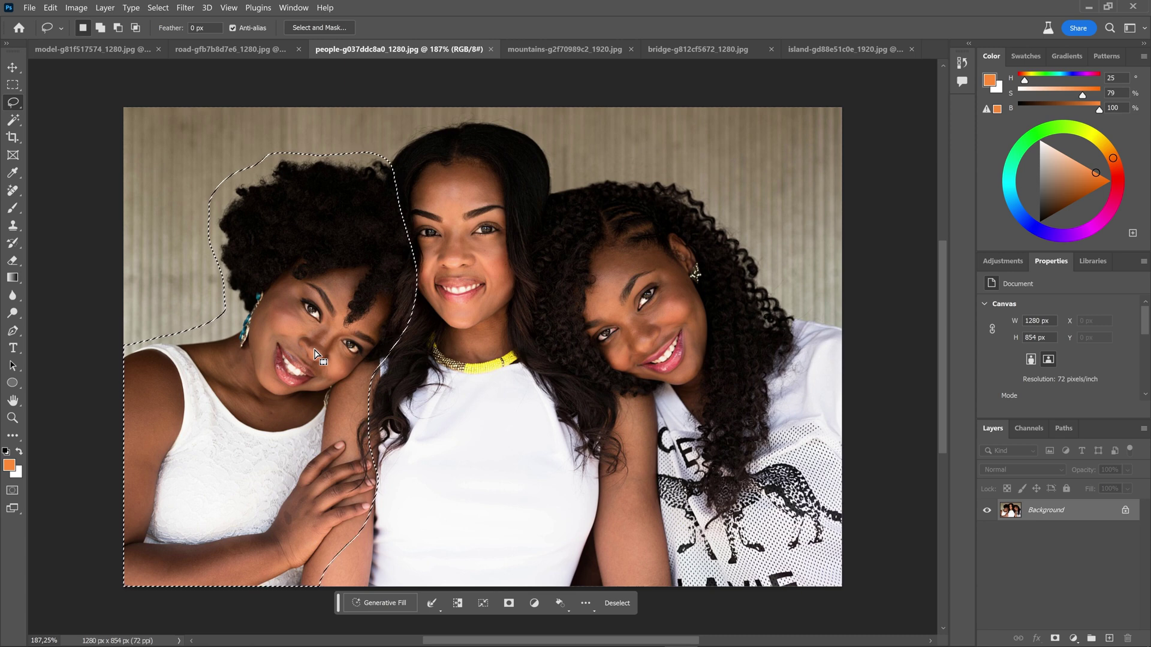
key("shift")
- Add the right woman to the selection, generate a fill, and keep the wooden bench variation
mouse_move(671, 585)
left_mouse_down()
mouse_move(533, 355)
mouse_move(865, 460)
left_mouse_up()
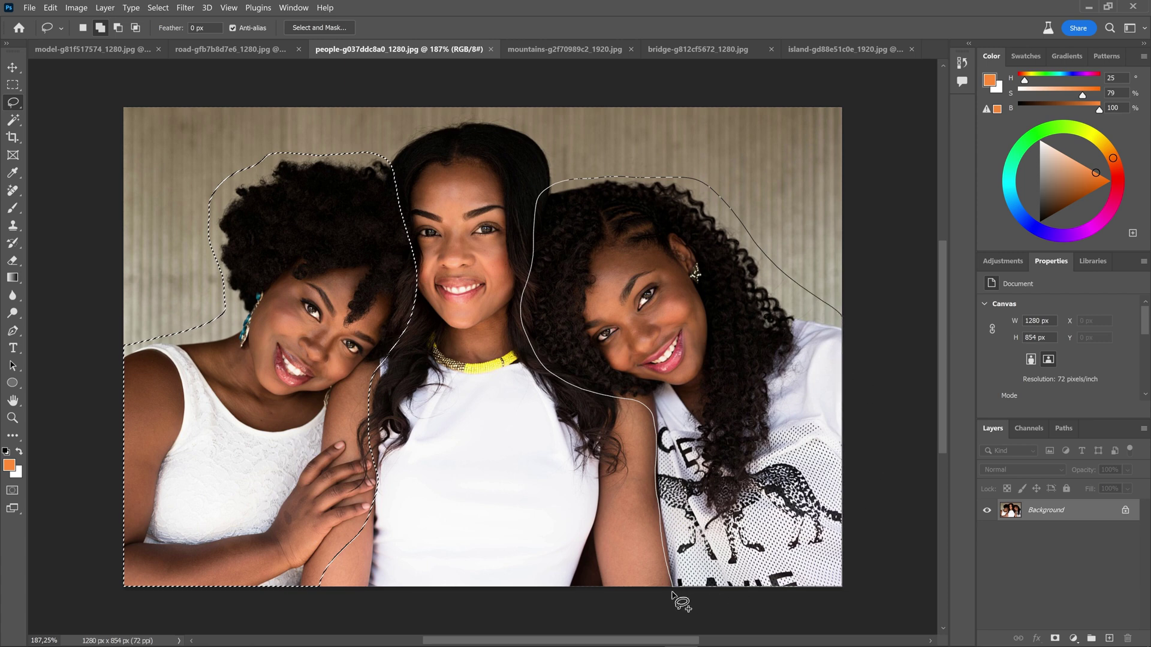
left_click_drag(865, 460, 681, 599)
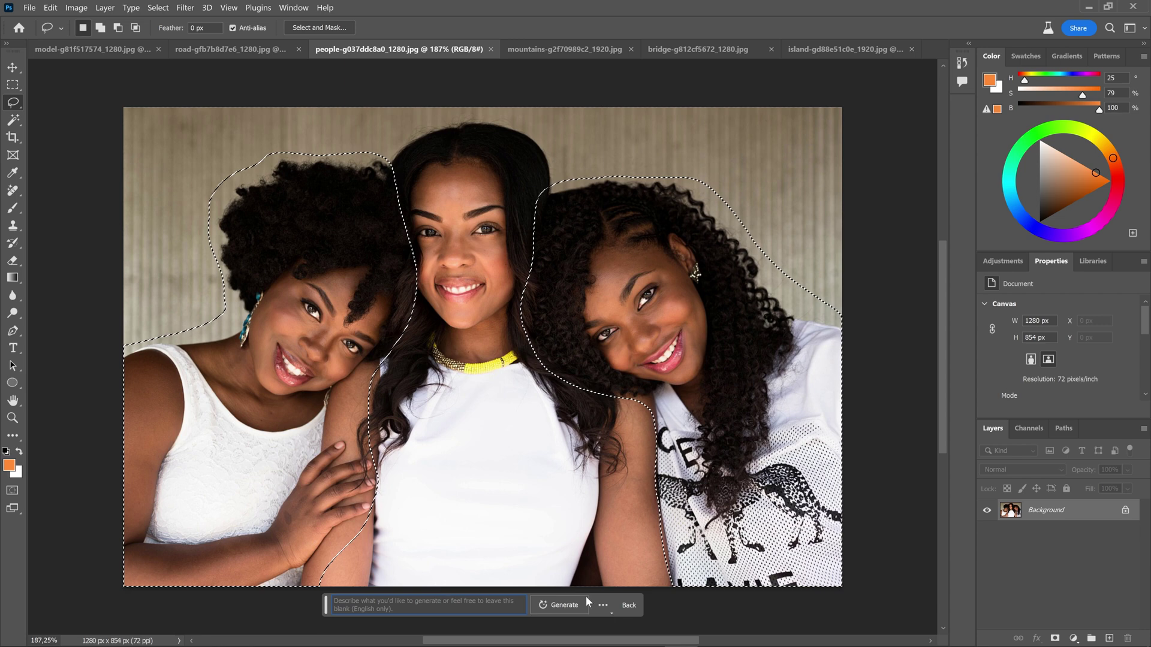
left_click(561, 605)
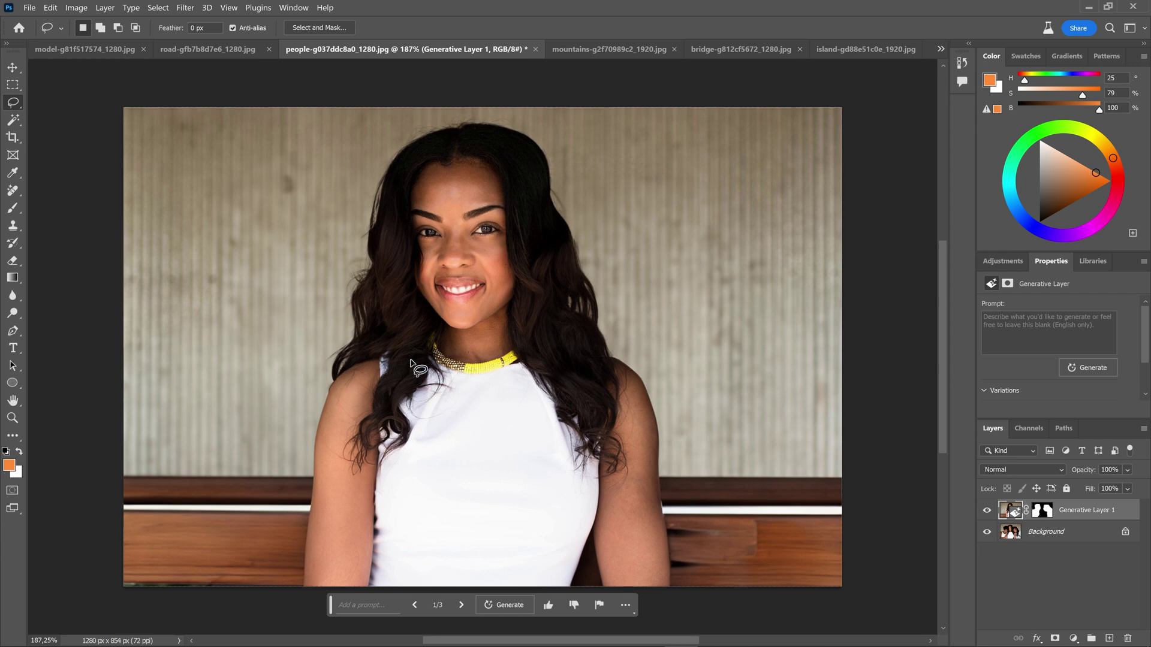
left_click(462, 605)
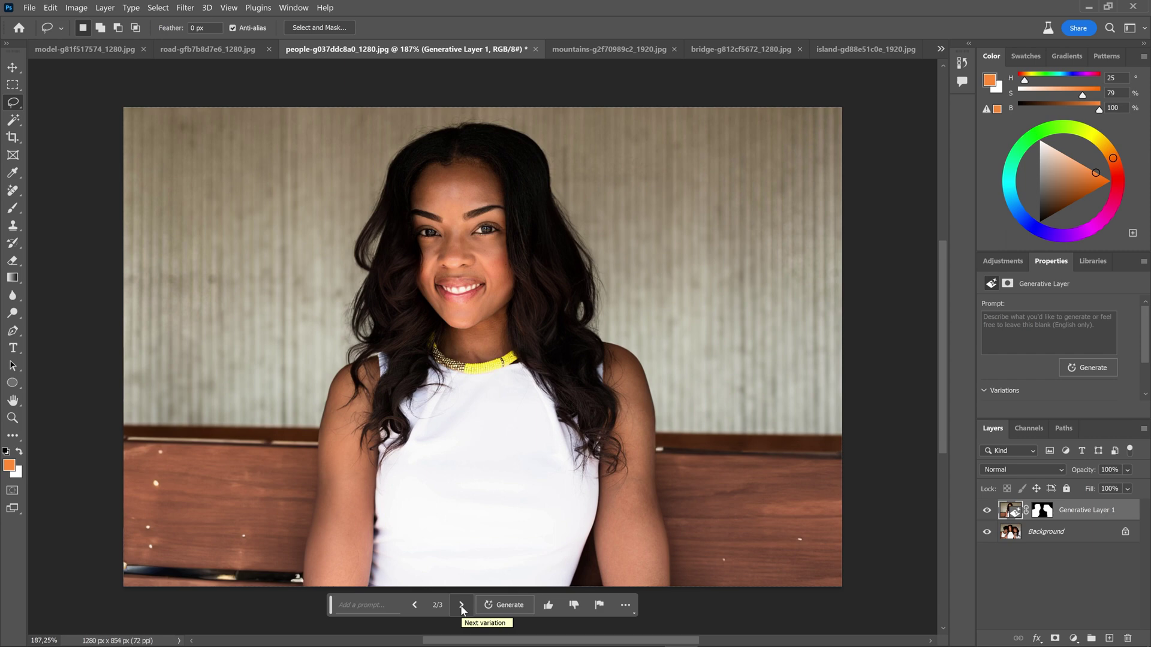
left_click(461, 605)
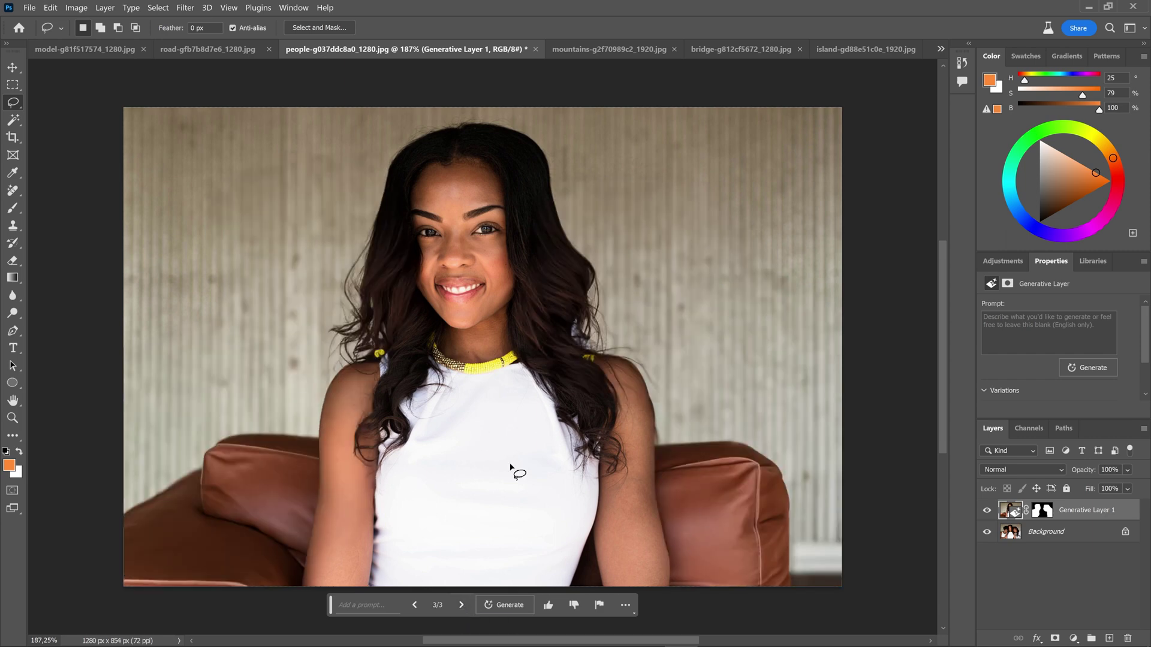
key("ctrl+z")
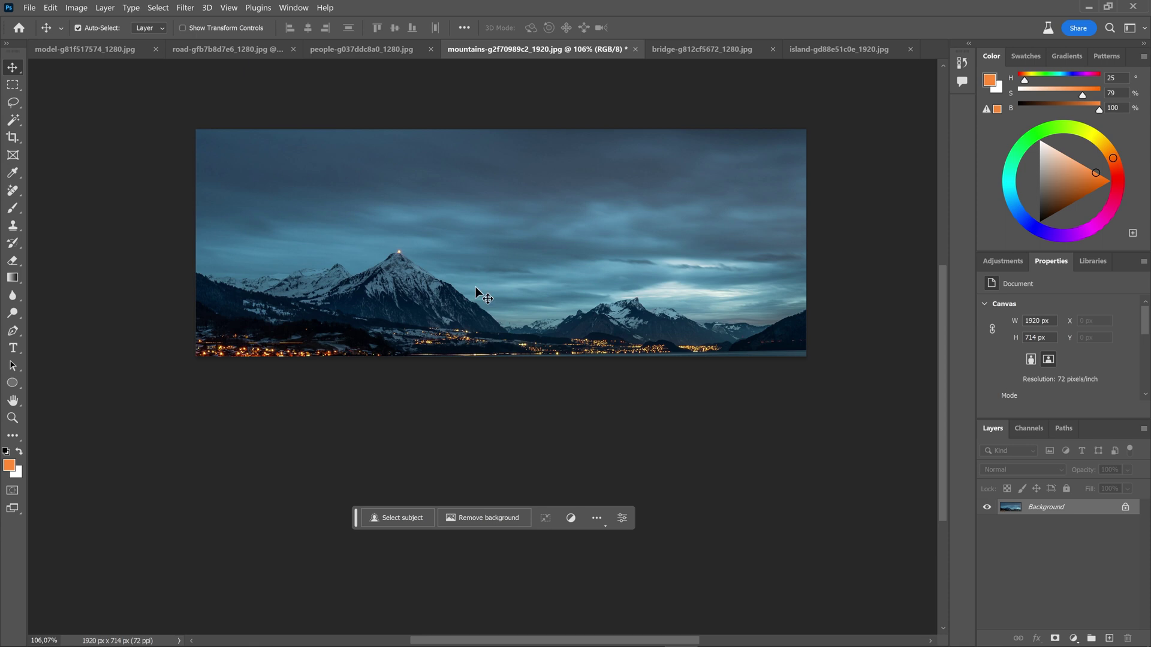
- Unlock the Background layer and crop-extend the canvas down to 1520 px tall
left_click(1125, 508)
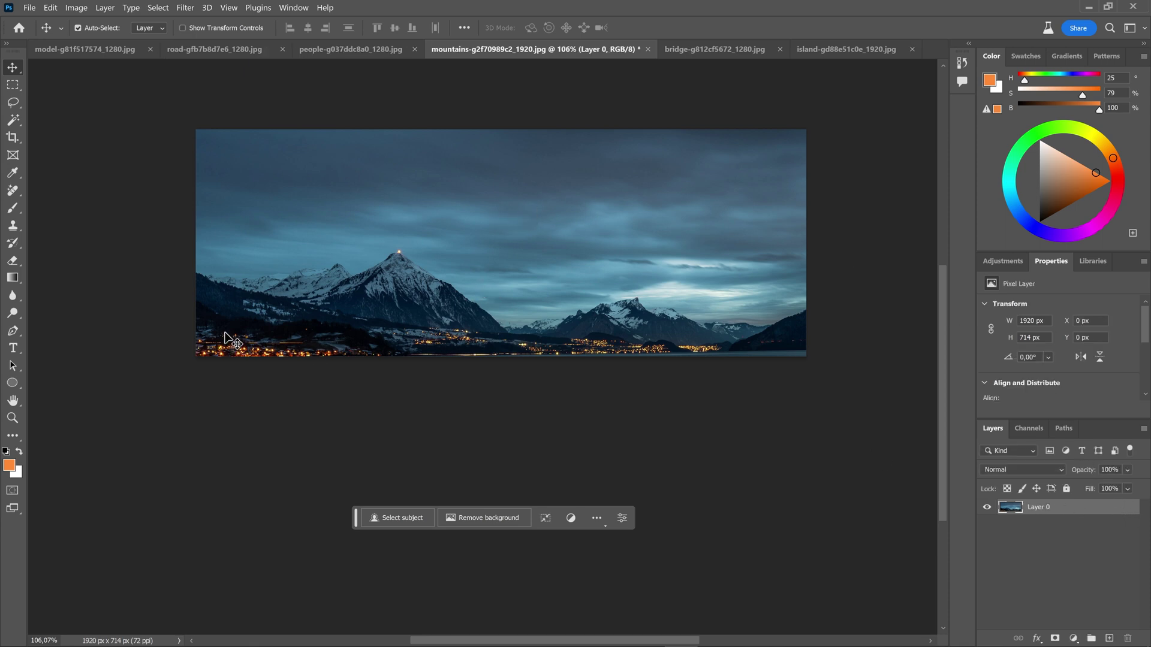
left_click(12, 138)
left_click_drag(502, 357, 502, 486)
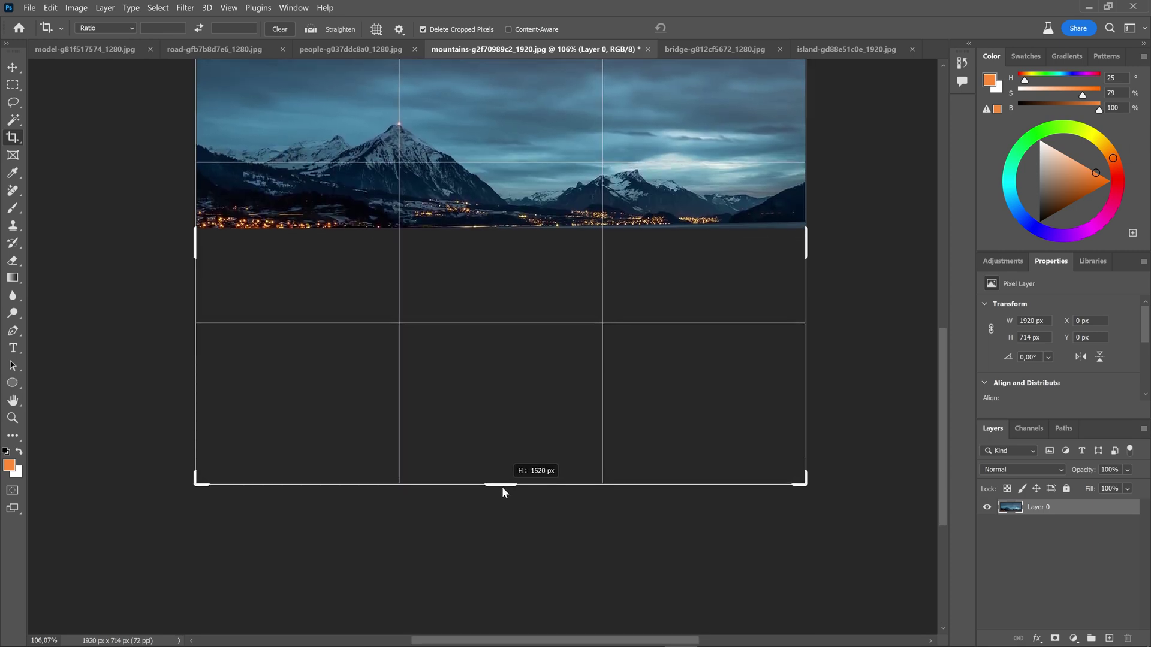
left_click_drag(501, 486, 501, 487)
key("Return")
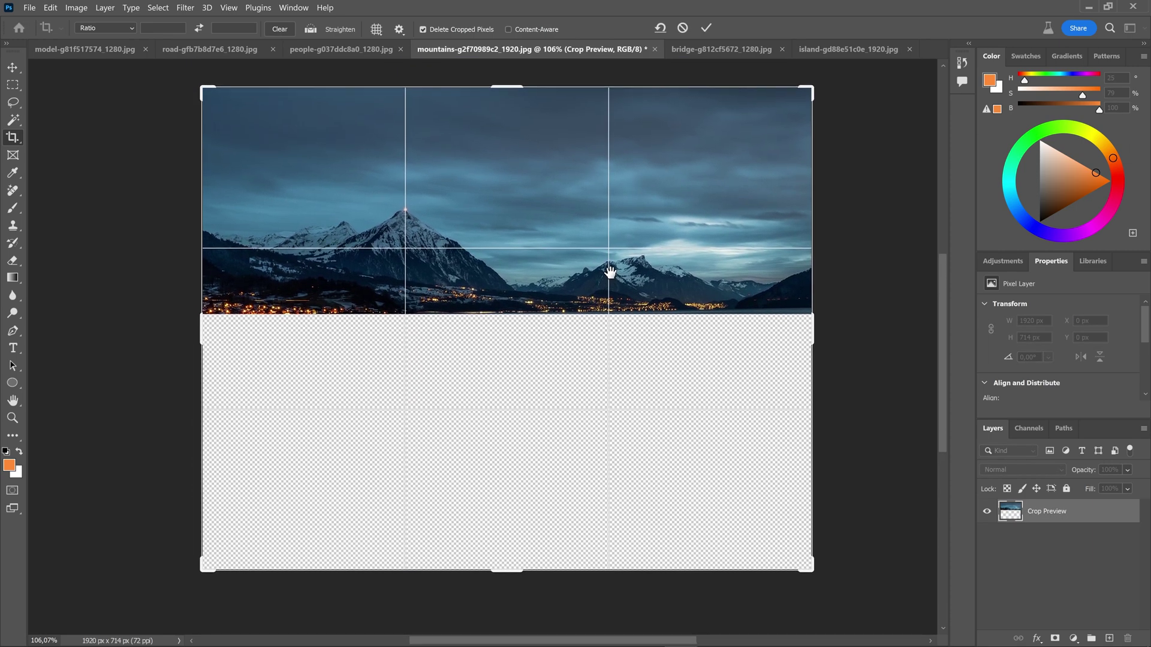
- Fill the empty area below the mountains with a generated 'reflection', keeping variation 2
left_click(12, 85)
mouse_move(197, 309)
left_mouse_down()
mouse_move(392, 374)
mouse_move(816, 567)
left_mouse_up()
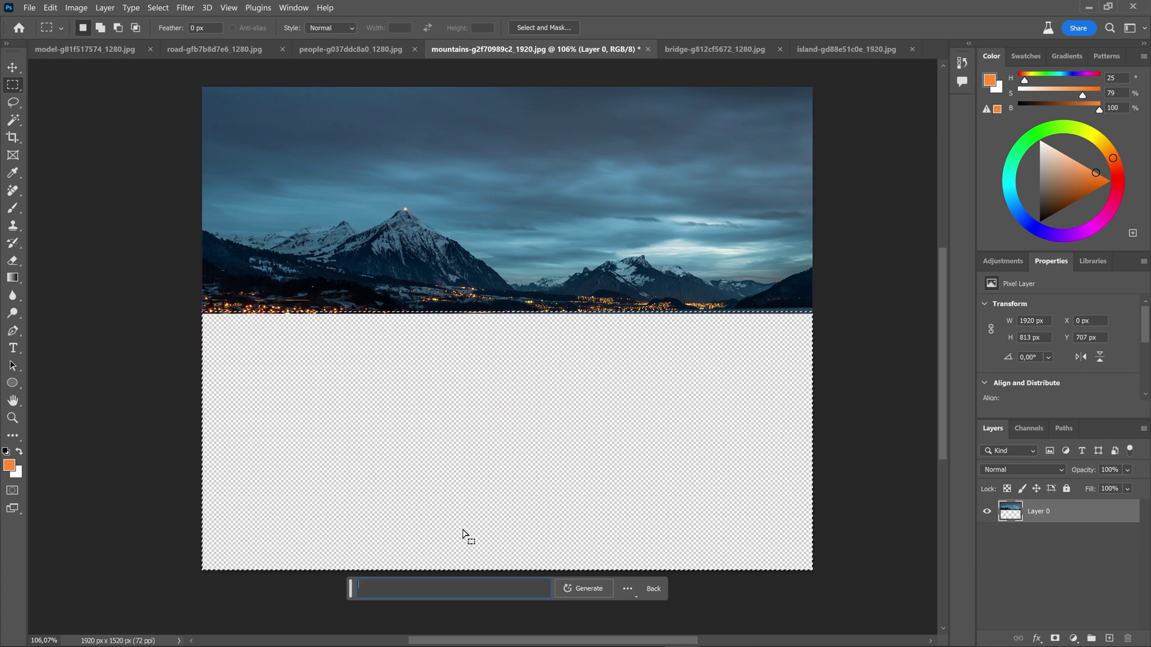
type("reflection")
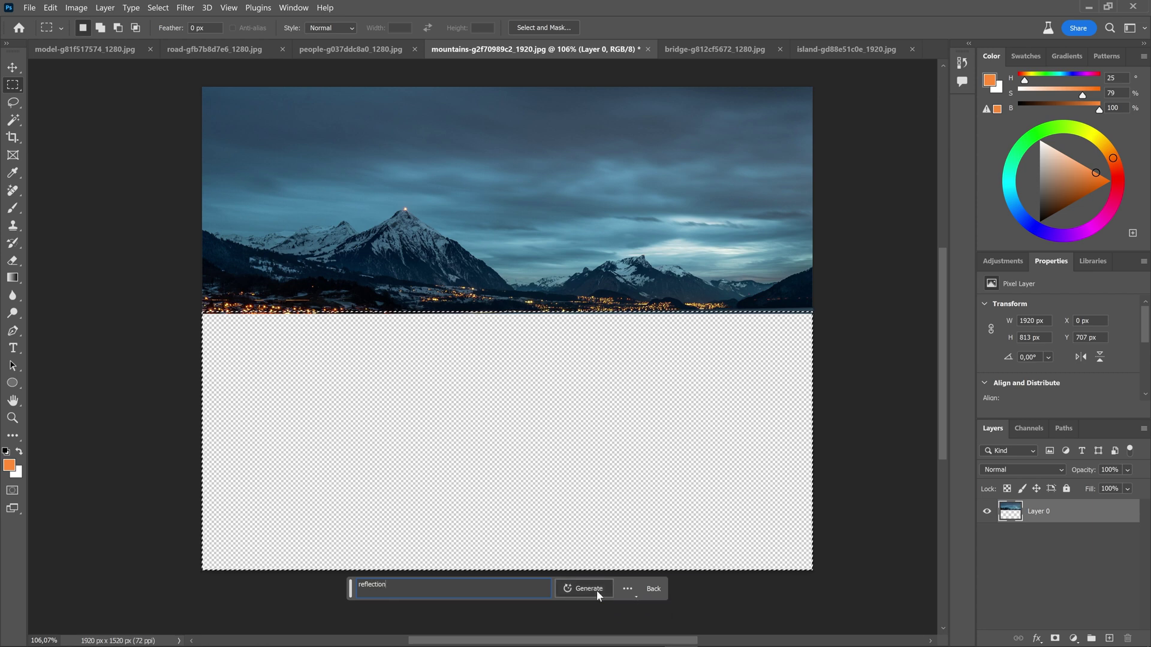
left_click(596, 589)
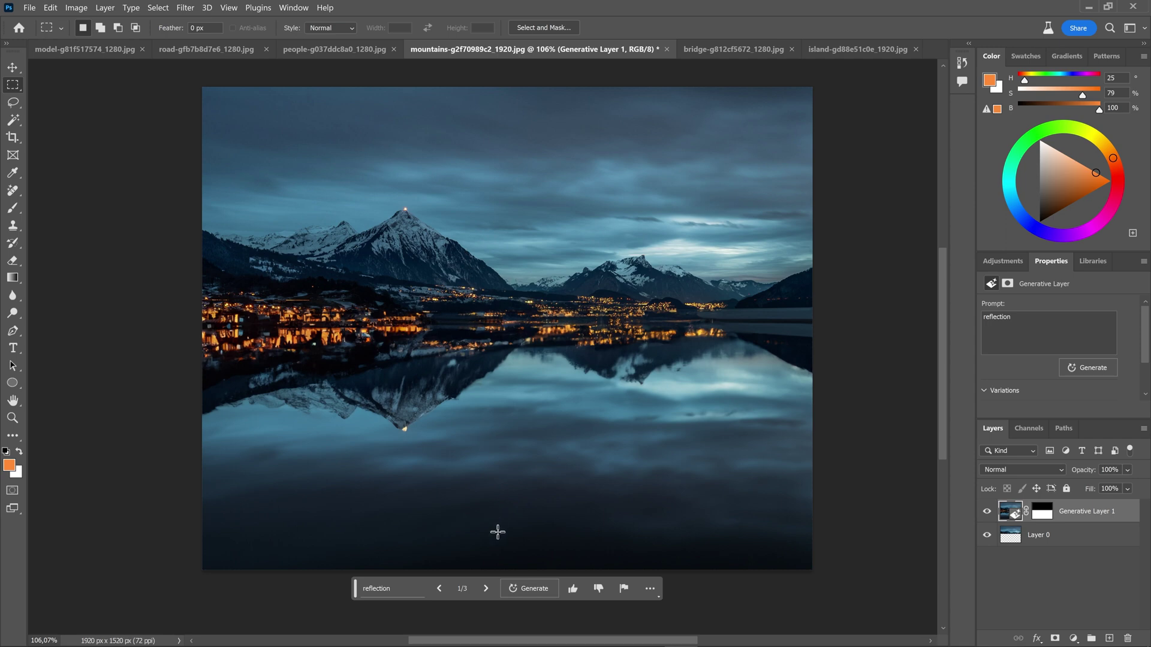
left_click(487, 588)
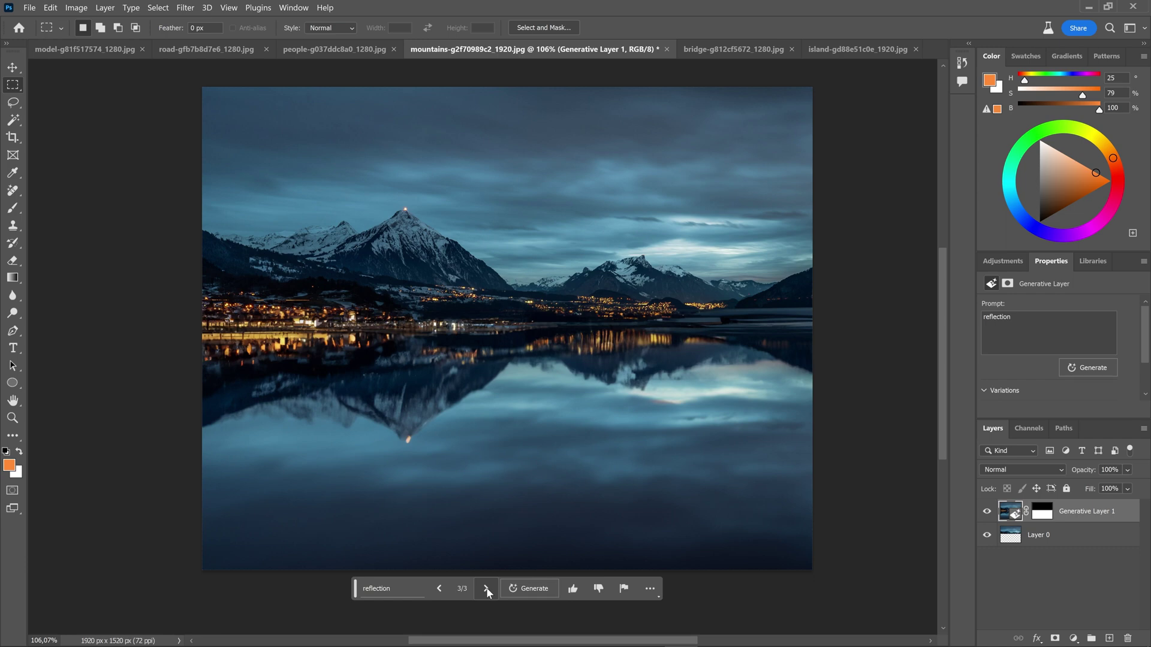
left_click(438, 591)
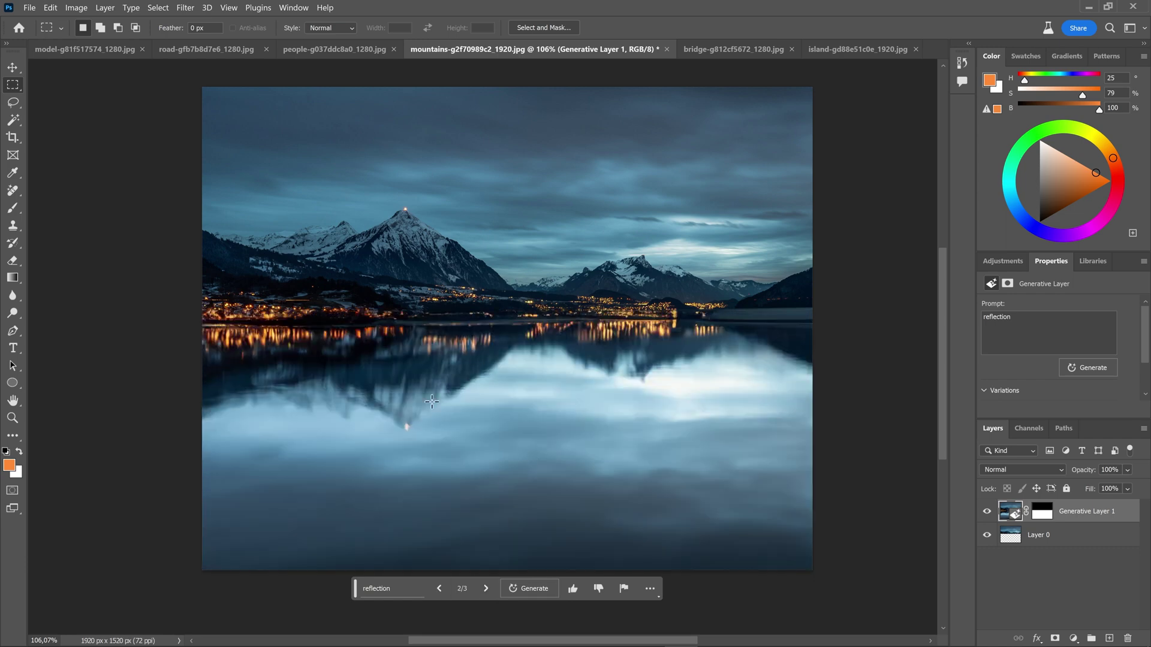
left_click(13, 105)
- Generate an 'aeroplane' in a sky patch right of the peaks, keeping the first variation
left_click_drag(719, 214, 713, 214)
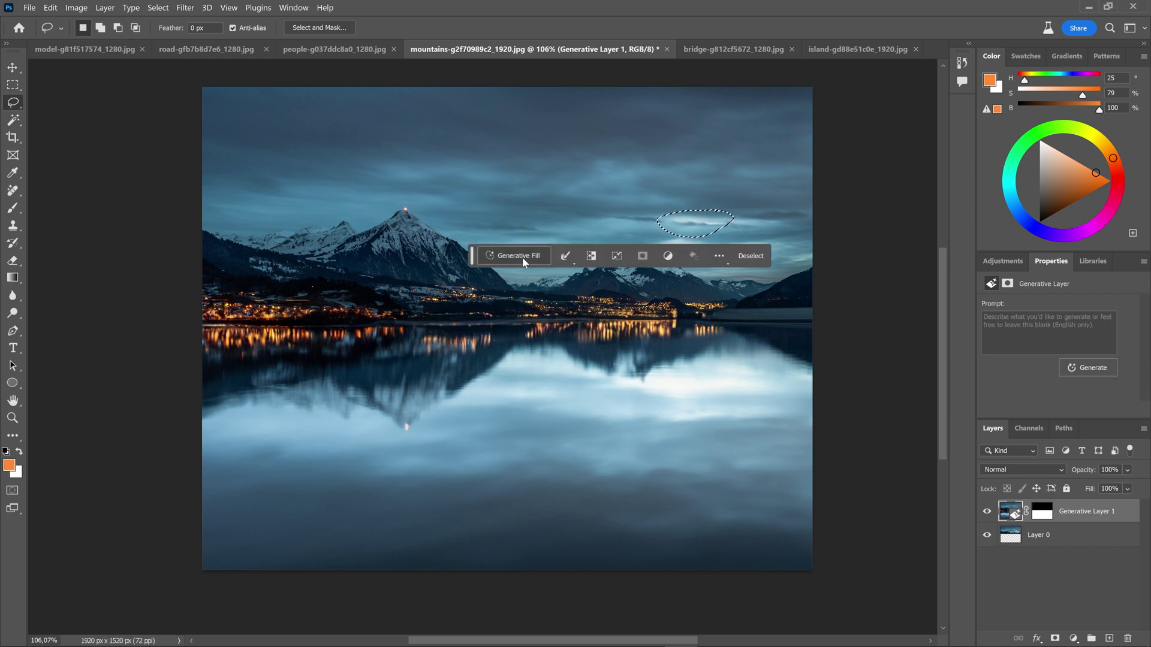
left_click(521, 256)
type("aeroplane")
left_click(684, 260)
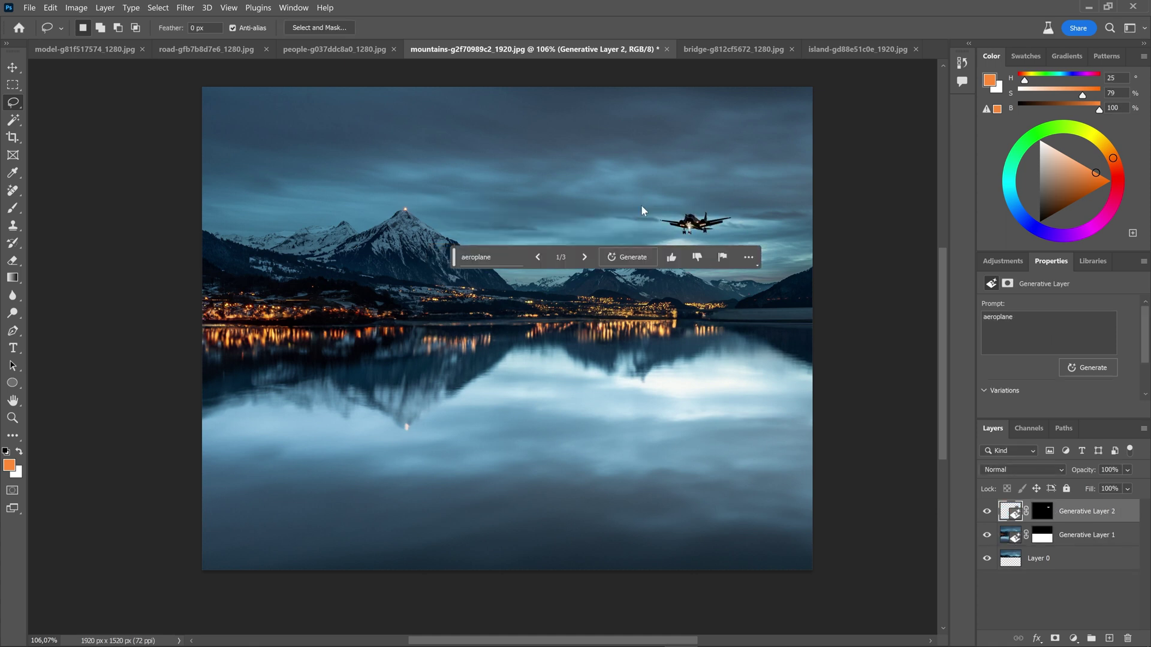
left_click(533, 377)
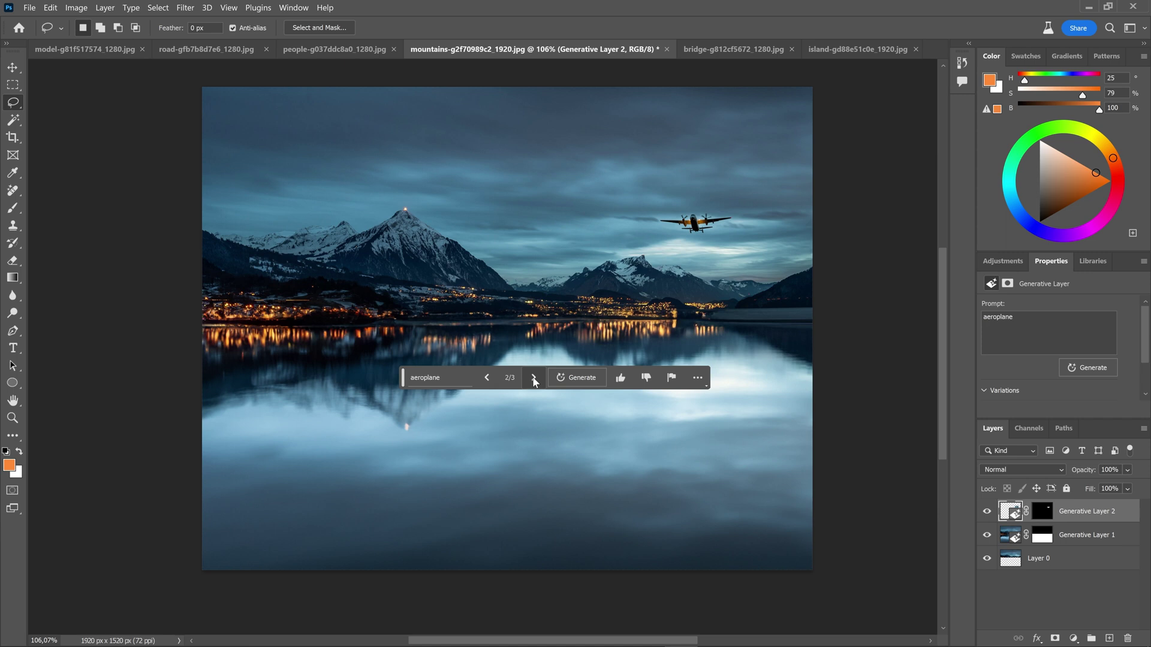
left_click(534, 377)
left_click(487, 378)
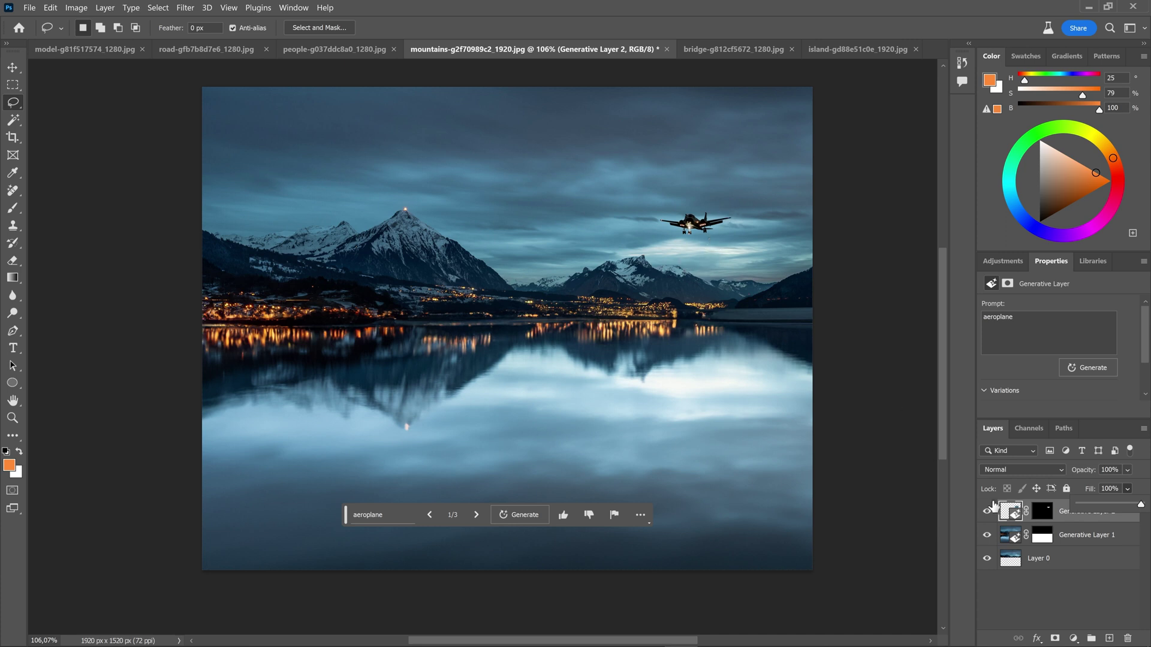
left_click(1009, 515)
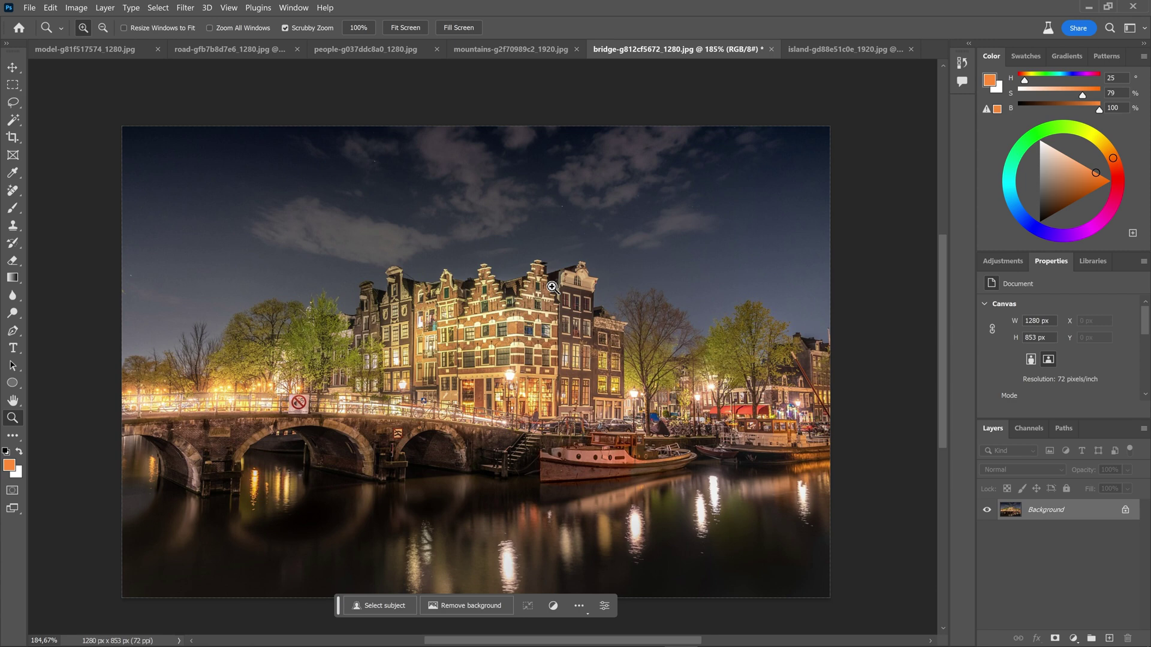
- Apply the Cinematic – Blue Mood adjustment preset to the bridge photo
left_click(994, 260)
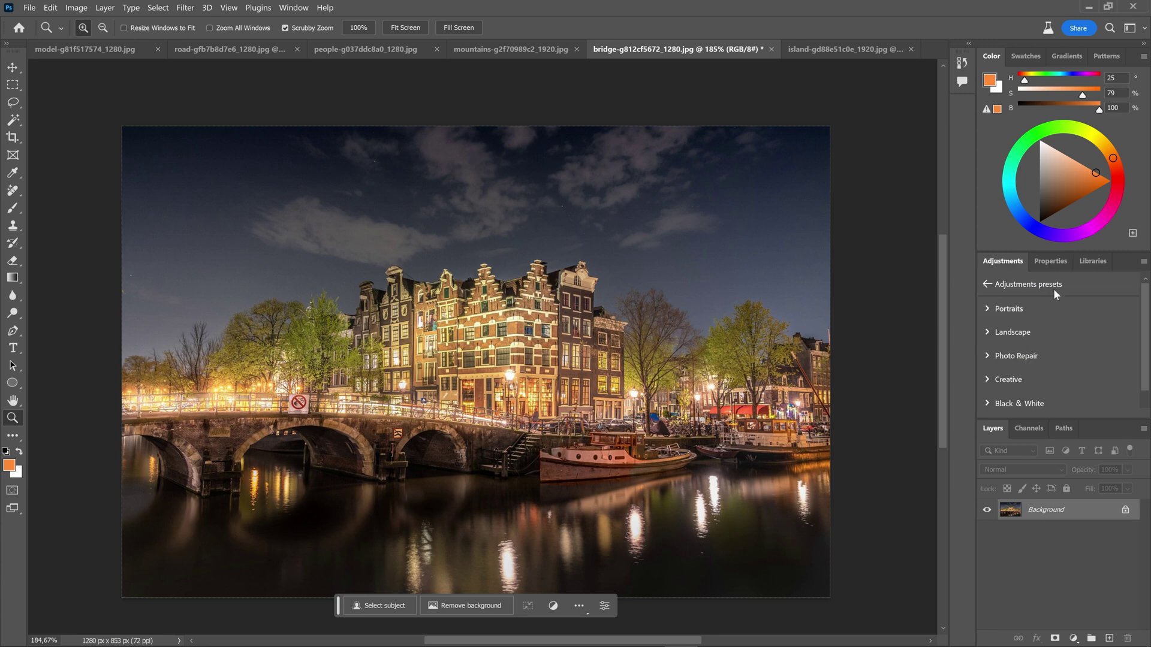
scroll(1031, 294, "down", 1)
left_click(991, 291)
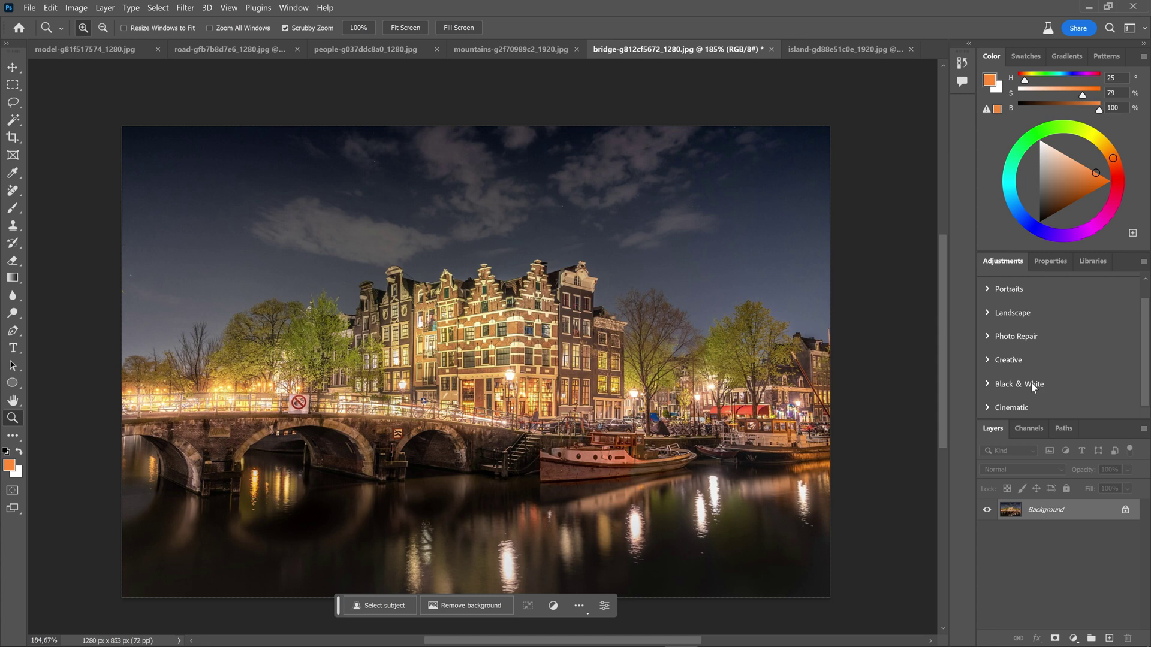
key("v")
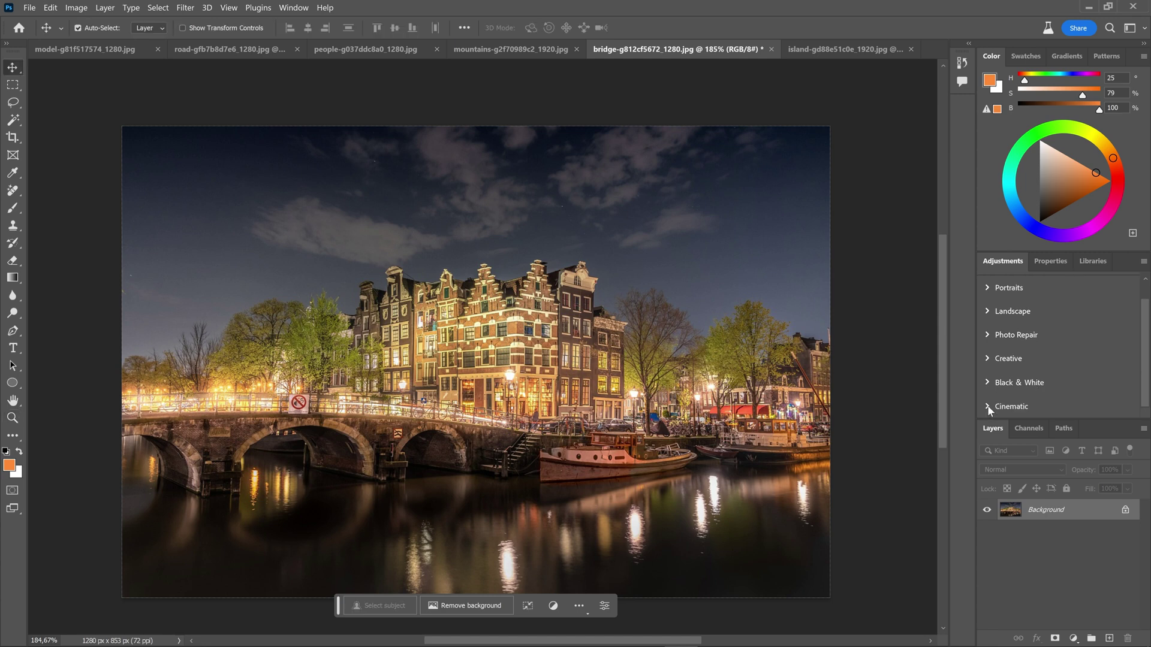
left_click(987, 407)
left_click(1032, 370)
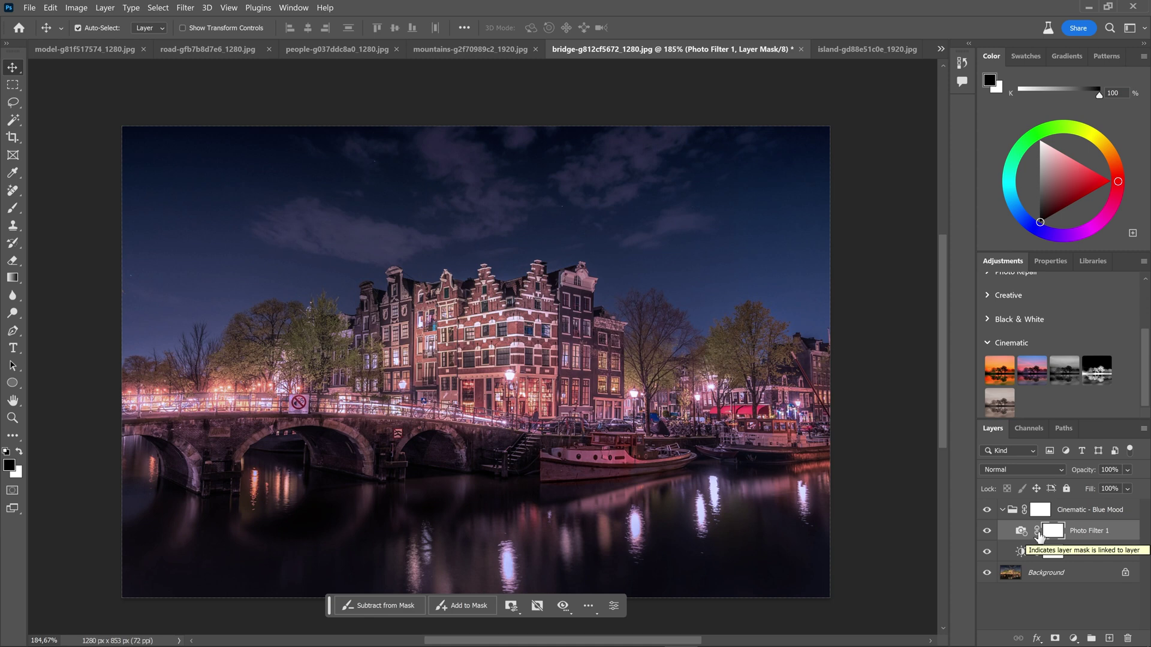
- Try darker and purple hues for the Photo Filter 1 colour, then cancel to keep the blue filter
left_click(1020, 531)
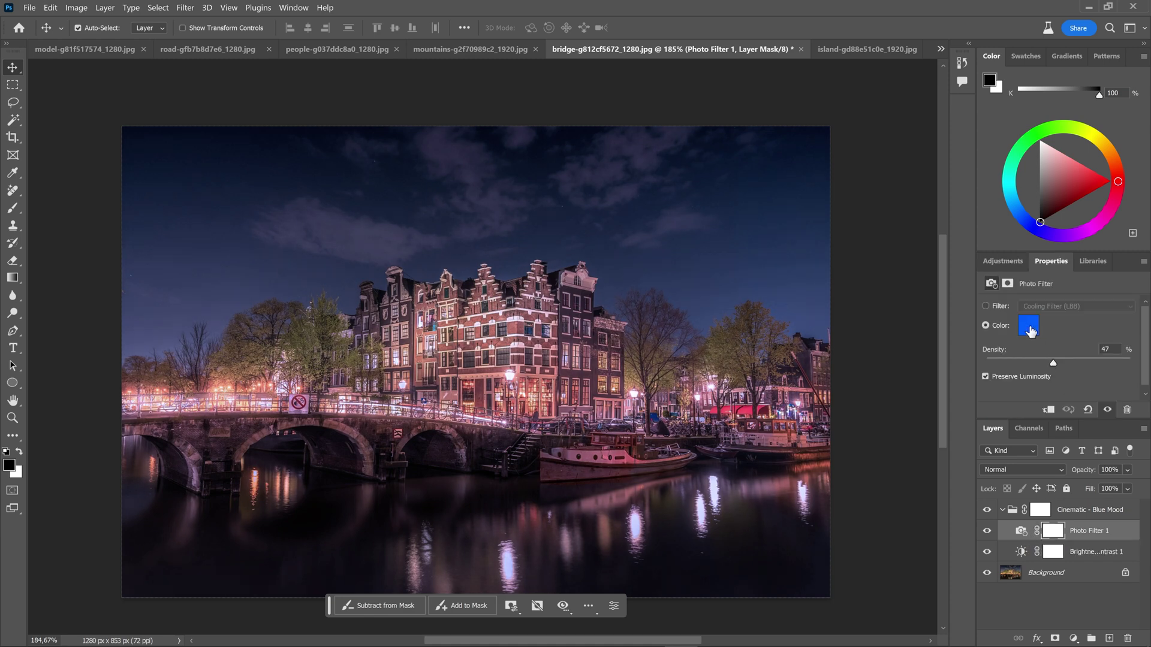
left_click(1028, 326)
left_click(647, 311)
left_click_drag(509, 265, 524, 314)
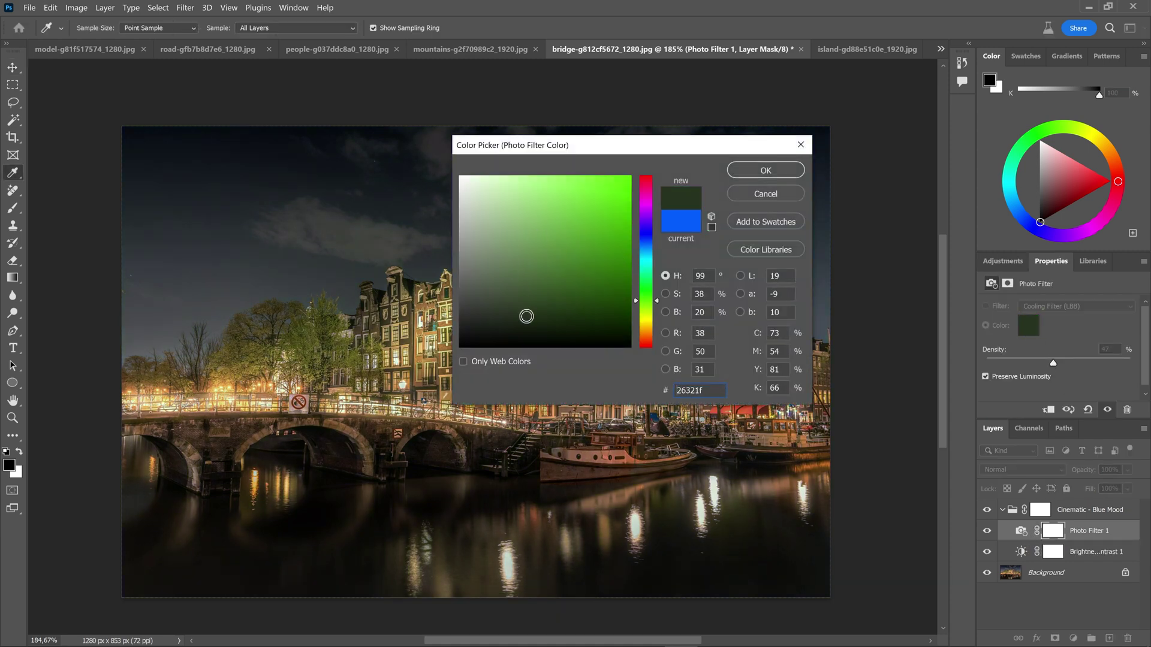
left_click(643, 211)
left_click(603, 214)
left_click(599, 298)
left_click(766, 193)
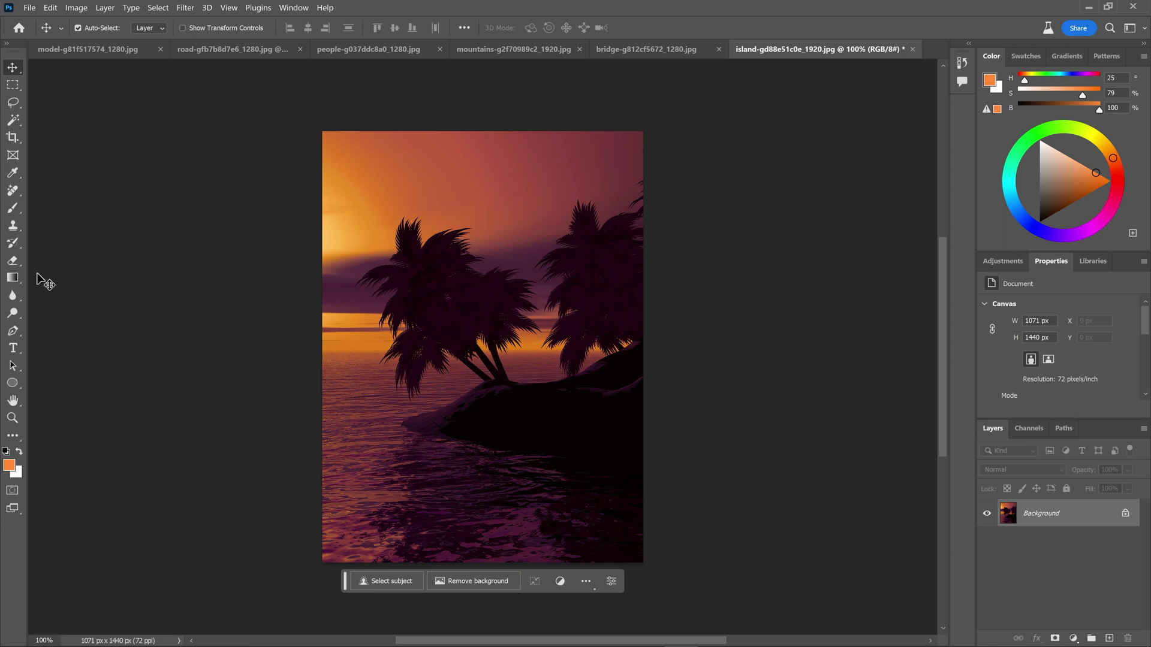
- Draw a radial gradient centred among the palm trees, enlarging it toward the lower right and shifting its midpoint
left_click(12, 277)
left_click_drag(484, 275, 483, 388)
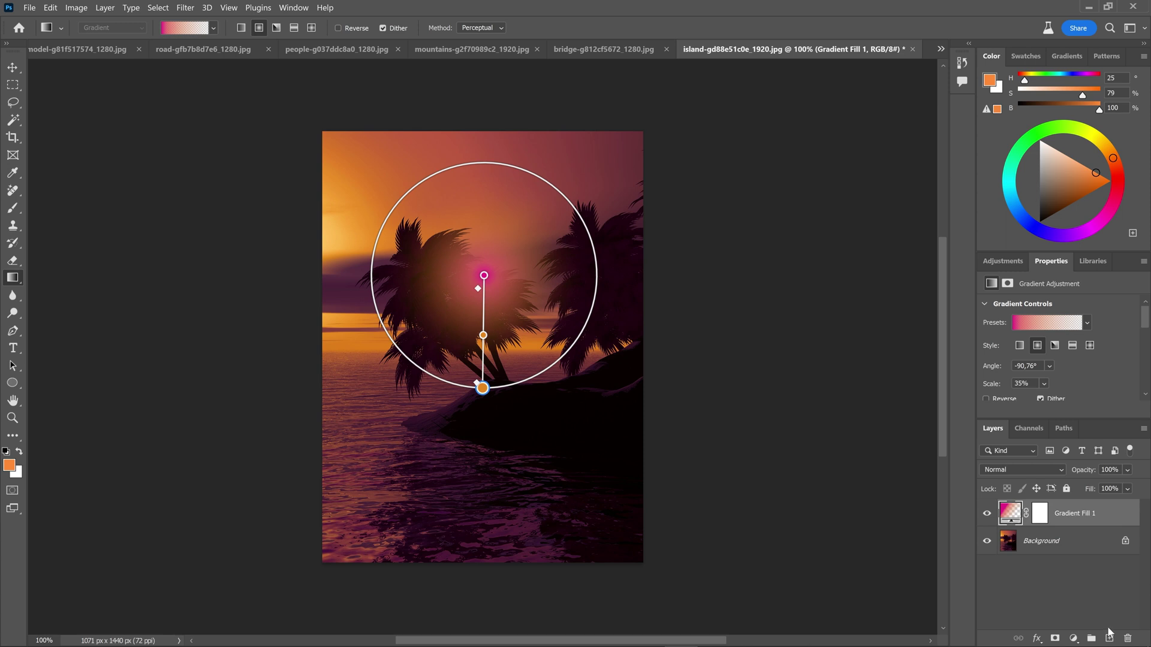
left_click_drag(483, 388, 622, 371)
left_click_drag(514, 296, 580, 342)
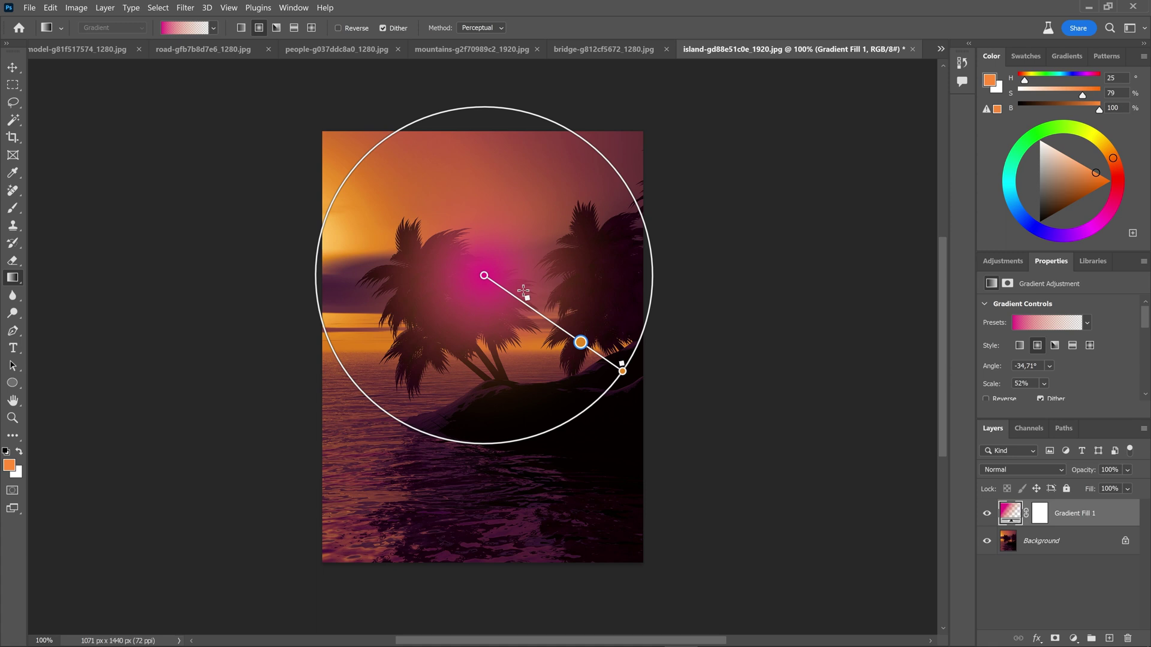
- Keep the pink stop colour, nudge the orange stop slightly inward, and bring up the Gradient Fill 1 settings
double_click(484, 276)
left_click(800, 174)
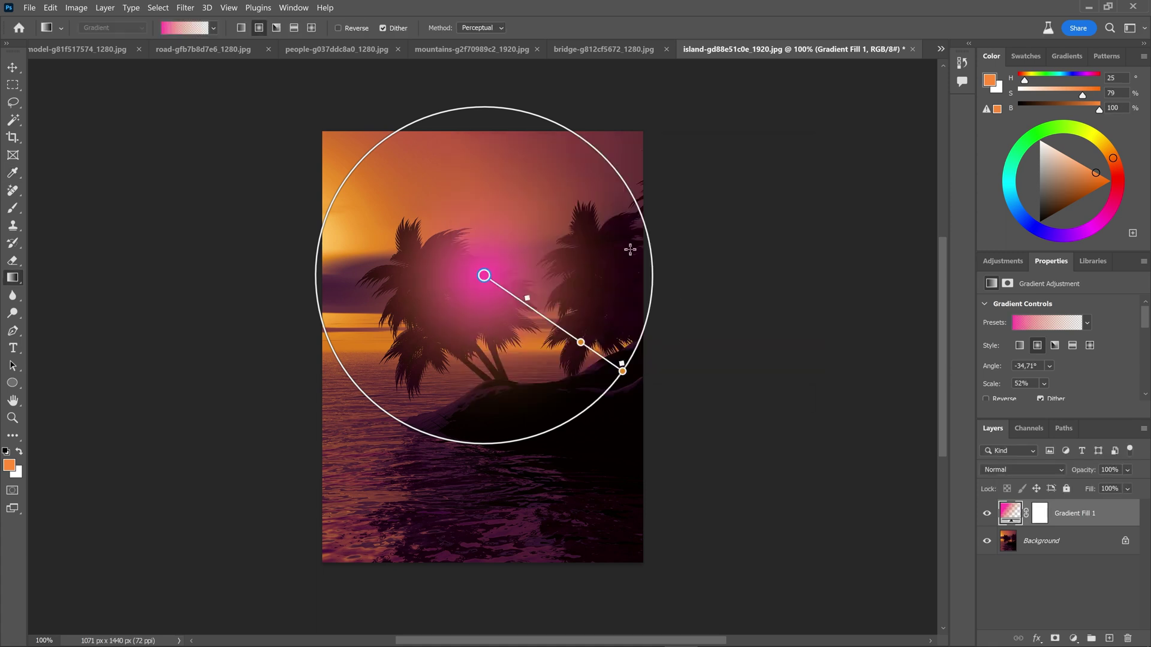
left_click_drag(580, 343, 574, 339)
left_click_drag(1145, 323, 1147, 410)
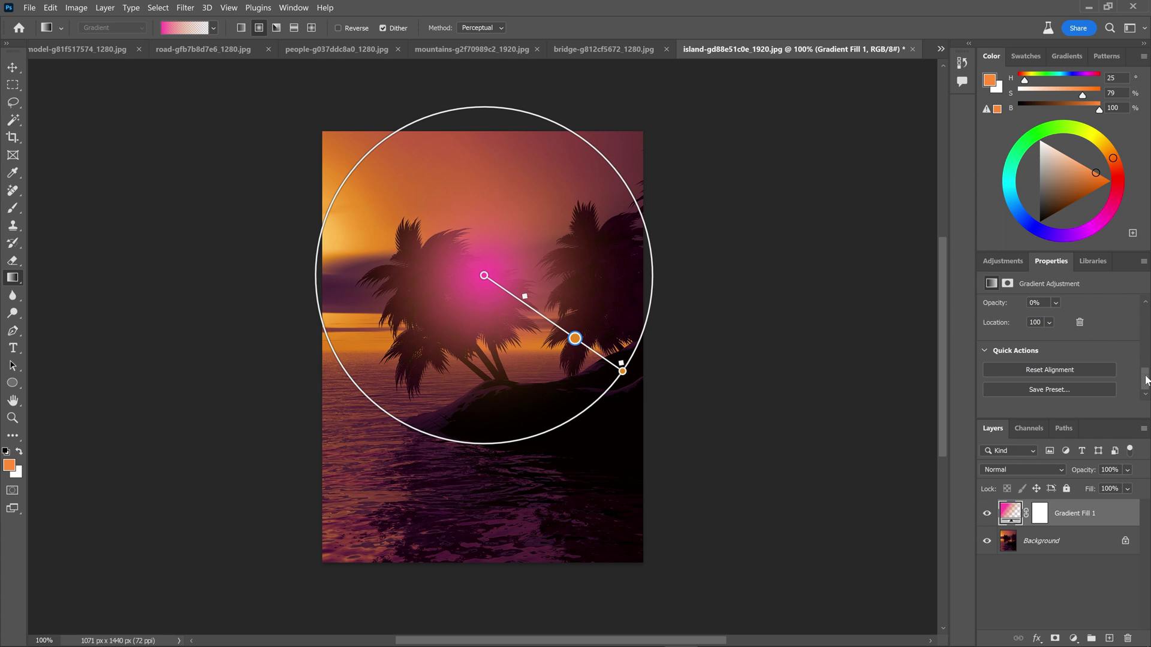
scroll(1019, 348, "up", 3)
double_click(1010, 513)
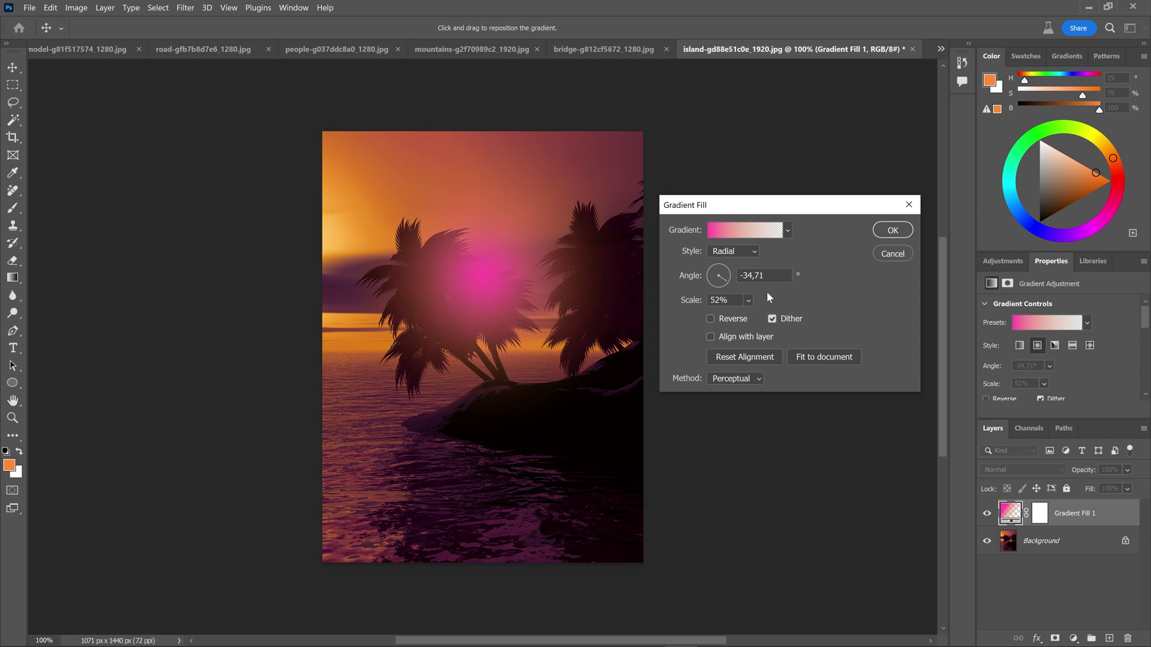
- Accept the Gradient Fill settings: Radial style, -34.71° angle, 52% scale, Dither and Perceptual
key("Return")
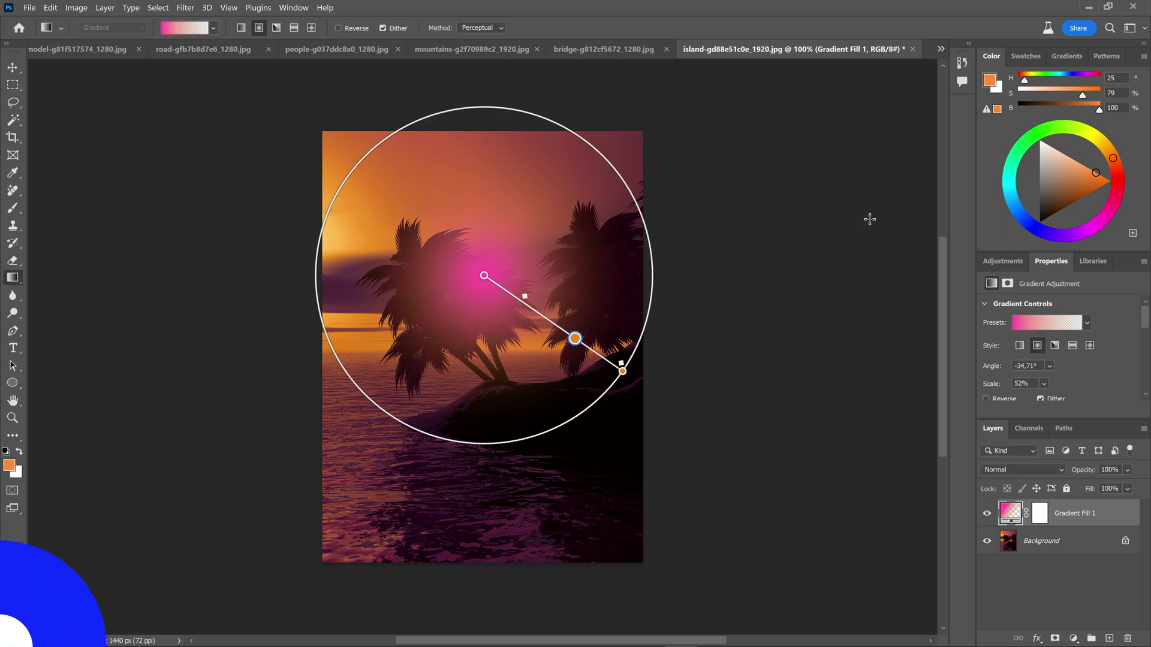